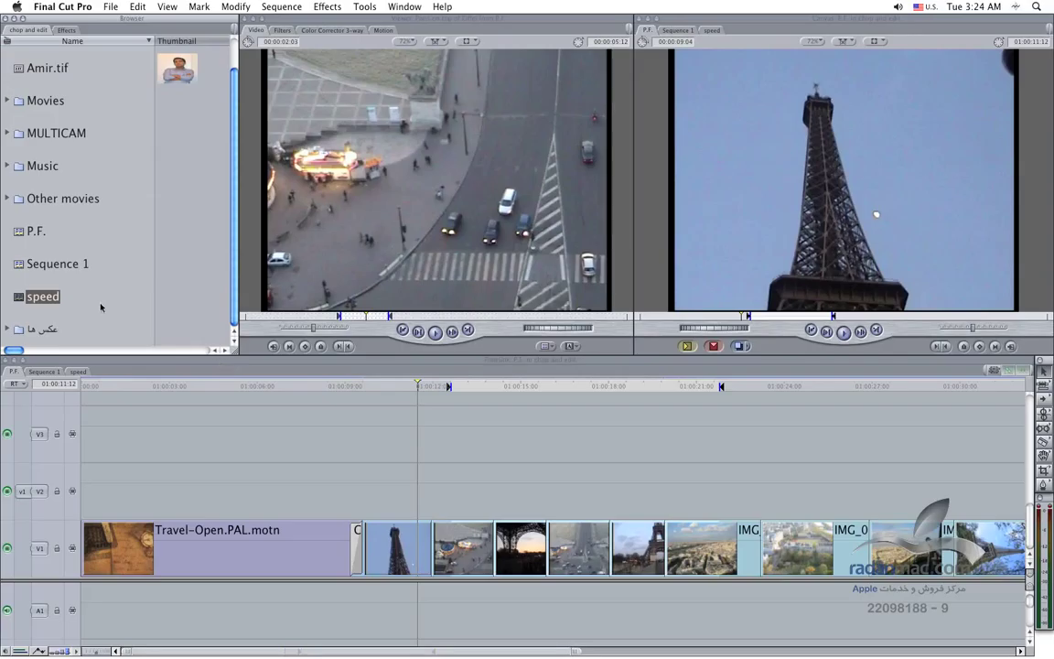
Step: Try selecting P.F., Sequence 1 and speed in the Browser, then clear the selection
{"action": "left_click", "coordinate": [28, 235]}
{"action": "left_click", "coordinate": [37, 265], "text": "shift"}
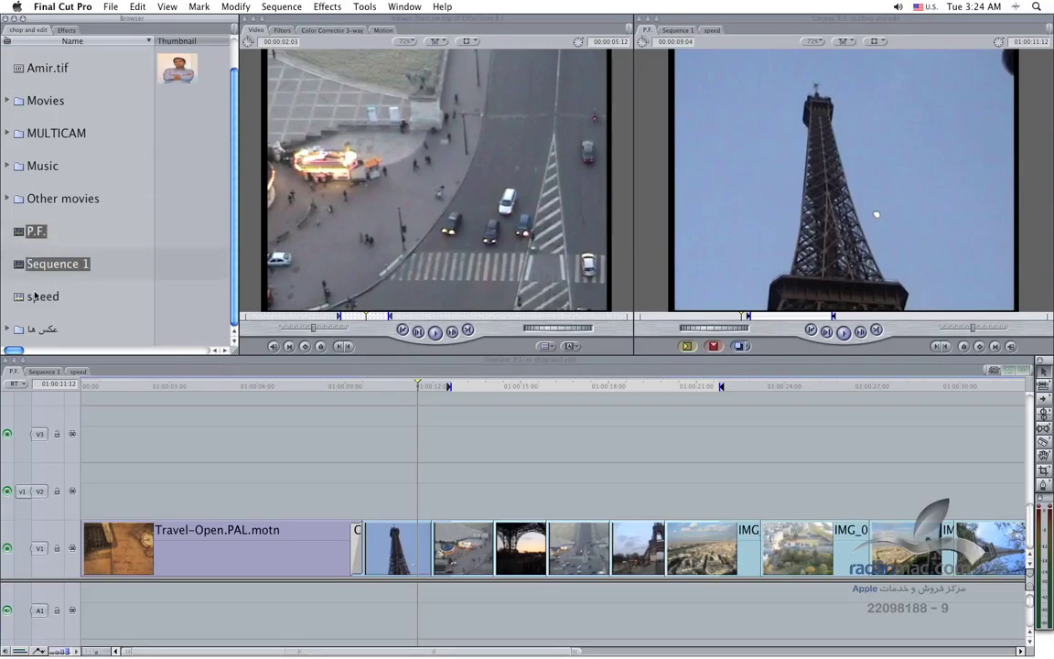
{"action": "left_click", "coordinate": [34, 296], "text": "shift"}
{"action": "left_click", "coordinate": [101, 267]}
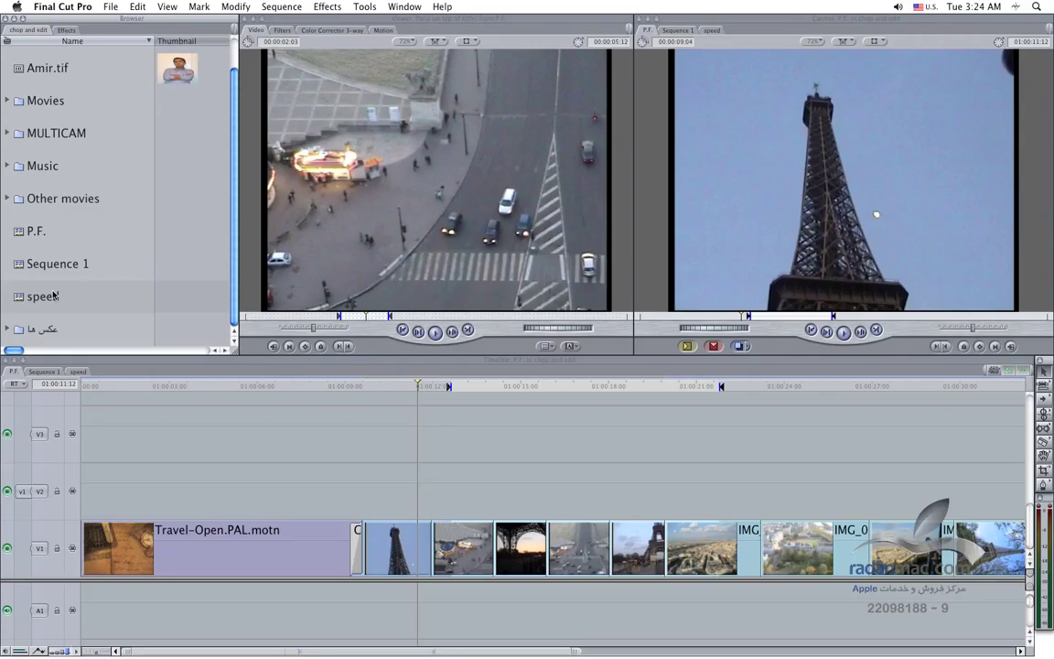
{"action": "left_click", "coordinate": [28, 262]}
{"action": "left_click", "coordinate": [30, 236]}
Step: Open the speed sequence, start a QuickTime Movie export, then cancel it without saving
{"action": "double_click", "coordinate": [44, 296]}
{"action": "left_click", "coordinate": [109, 6]}
{"action": "mouse_move", "coordinate": [126, 191]}
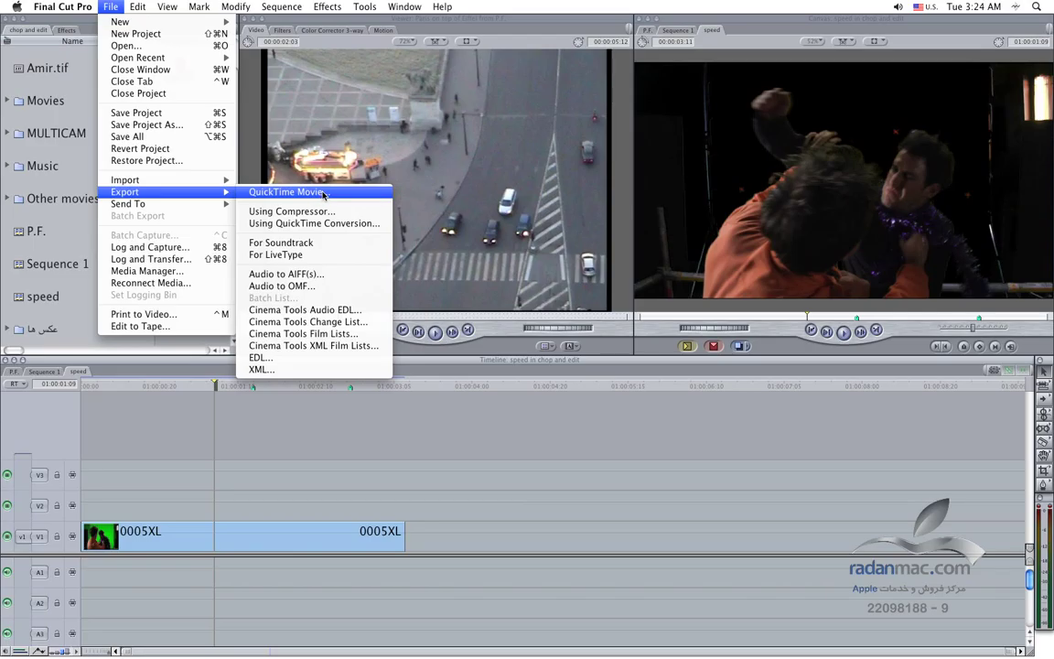
{"action": "left_click", "coordinate": [323, 192]}
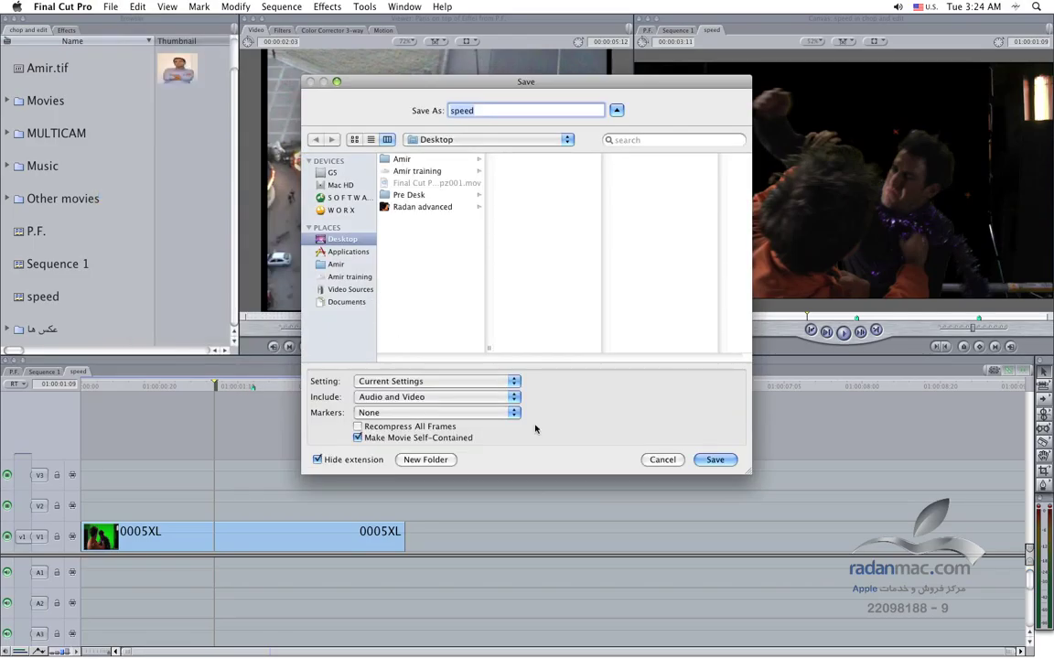
{"action": "left_click", "coordinate": [663, 459]}
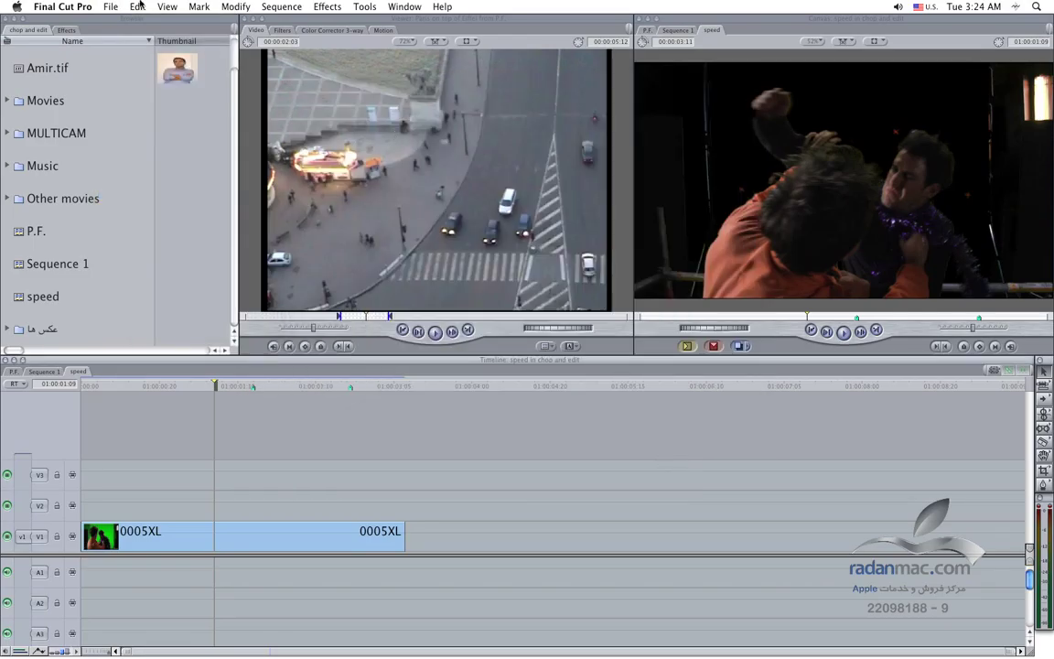
Step: Review the File > Export choices again without picking one, then return the timeline to P.F
{"action": "left_click", "coordinate": [108, 6]}
{"action": "mouse_move", "coordinate": [137, 192]}
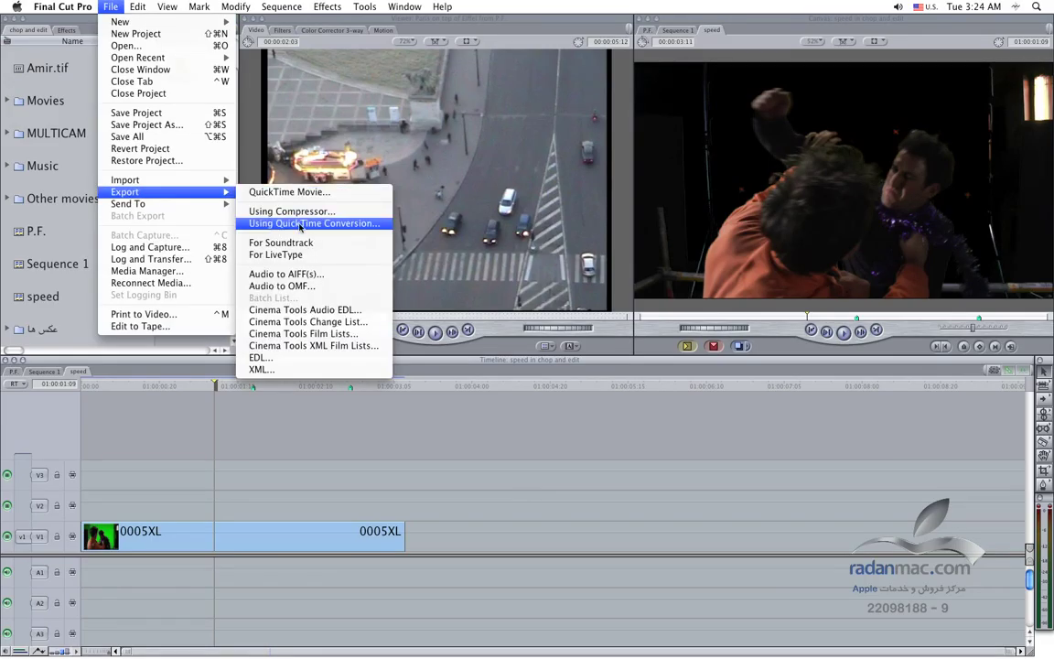
{"action": "left_click", "coordinate": [233, 393]}
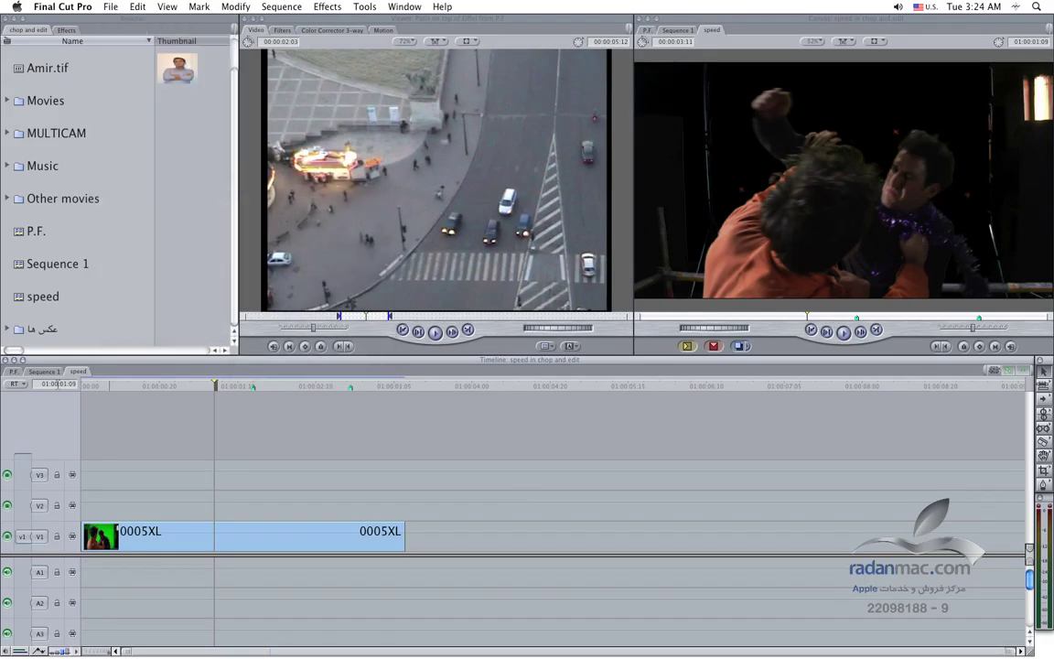
{"action": "left_click", "coordinate": [14, 372]}
Step: Select P.F., Sequence 1 and speed in the Browser and open the Export Queue window
{"action": "left_click", "coordinate": [37, 230]}
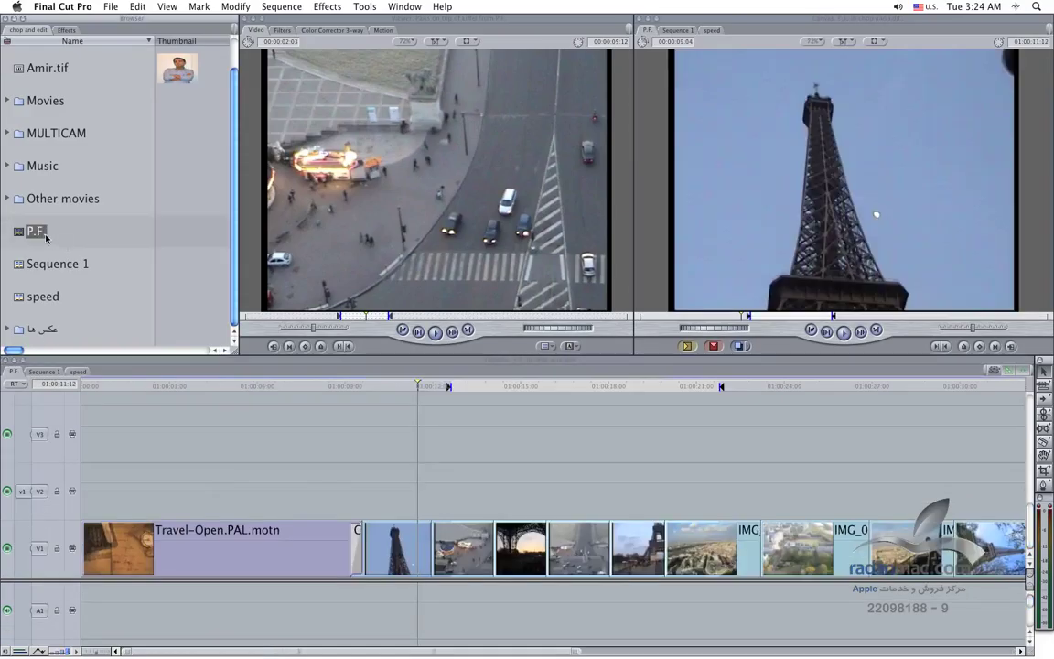
{"action": "left_click", "coordinate": [44, 264], "text": "shift"}
{"action": "left_click", "coordinate": [43, 296], "text": "shift"}
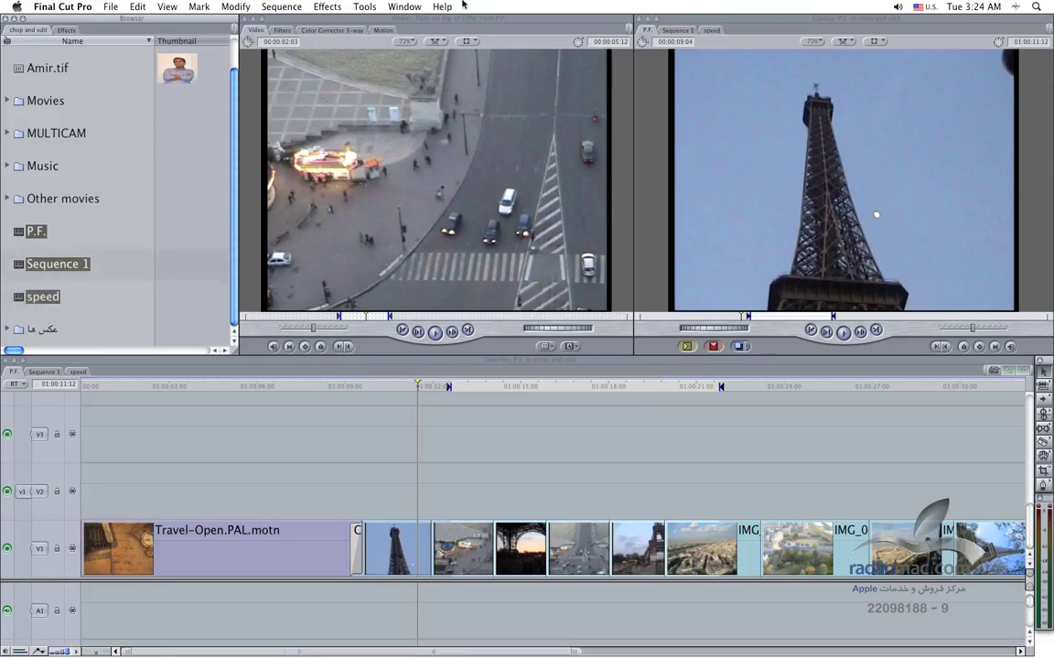
{"action": "left_click", "coordinate": [405, 6]}
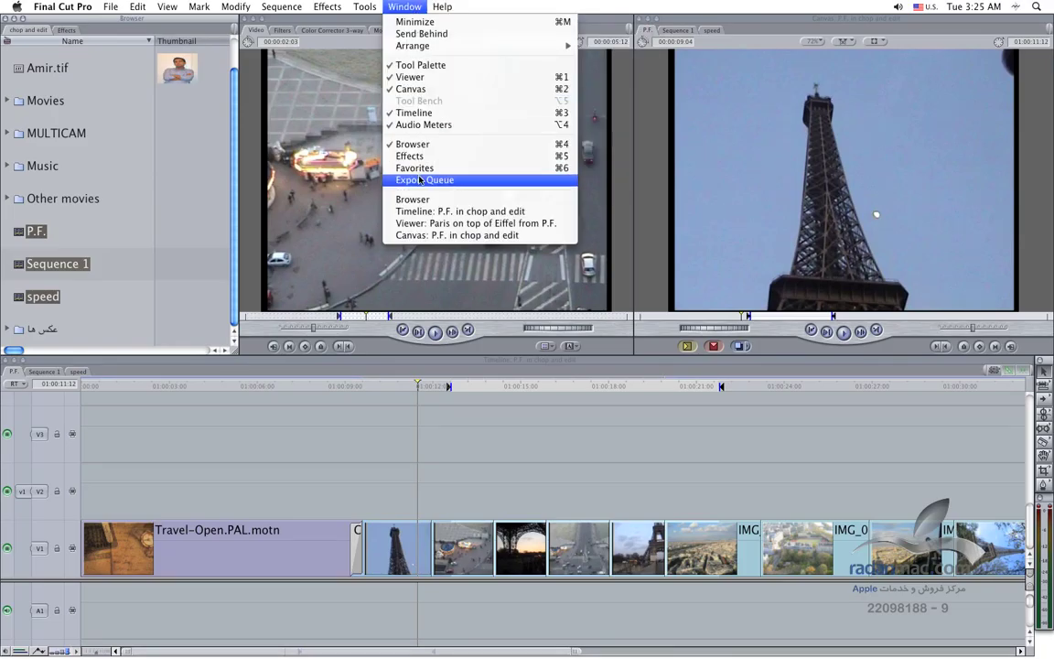
{"action": "left_click", "coordinate": [420, 180]}
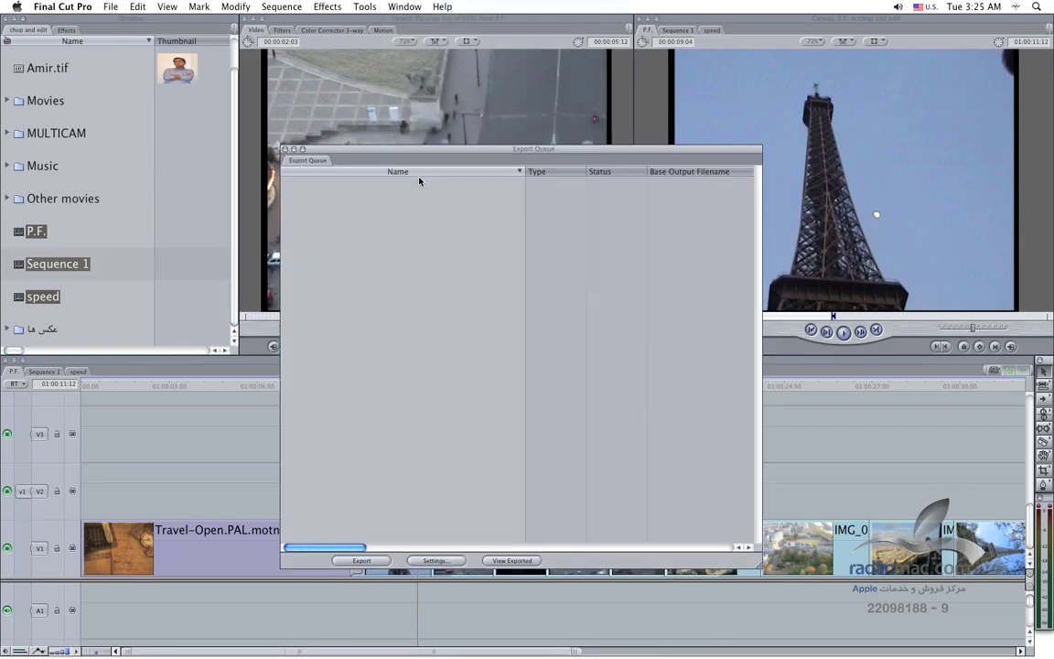
Step: Drag all three sequences into the Export Queue together as Batch 9
{"action": "left_click", "coordinate": [111, 224]}
{"action": "left_click", "coordinate": [24, 226]}
{"action": "left_click", "coordinate": [29, 264]}
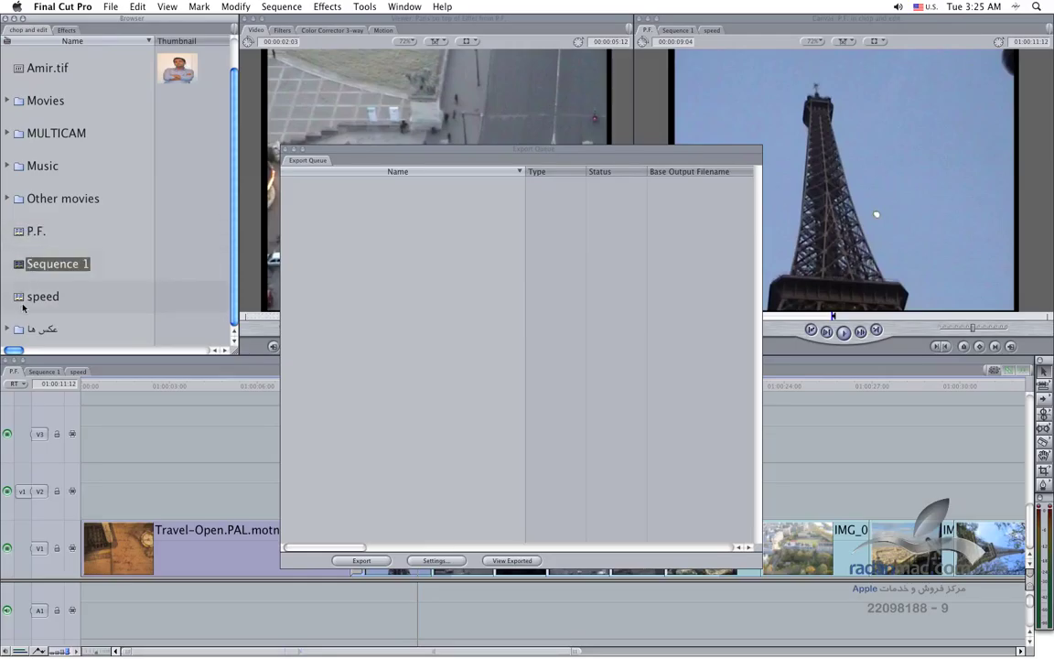
{"action": "left_click", "coordinate": [29, 295]}
{"action": "left_click", "coordinate": [29, 234], "text": "shift"}
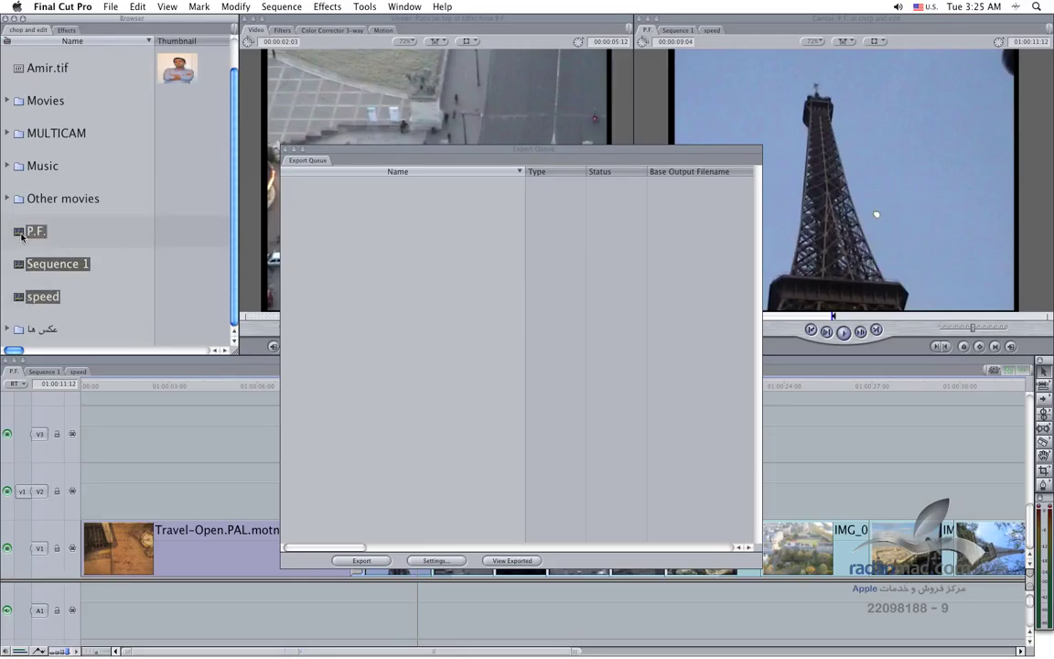
{"action": "left_click_drag", "start_coordinate": [29, 234], "coordinate": [311, 229]}
Step: Select Batch 9 in the Export Queue and delete it, leaving the queue empty
{"action": "left_click", "coordinate": [434, 274]}
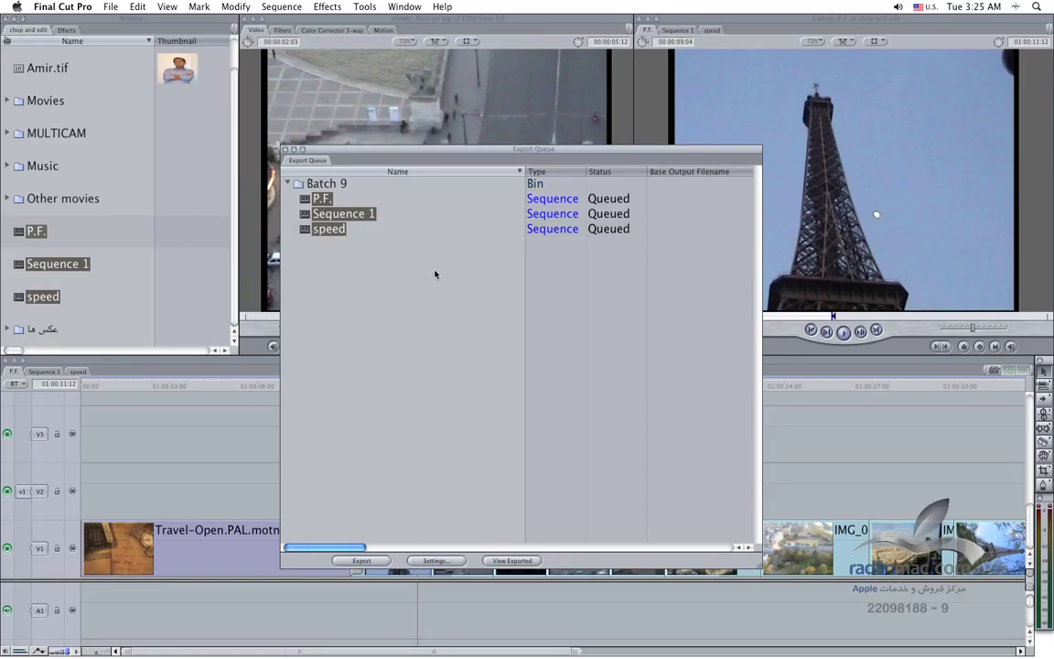
{"action": "left_click", "coordinate": [343, 213], "text": "super"}
{"action": "left_click", "coordinate": [327, 183], "text": "super"}
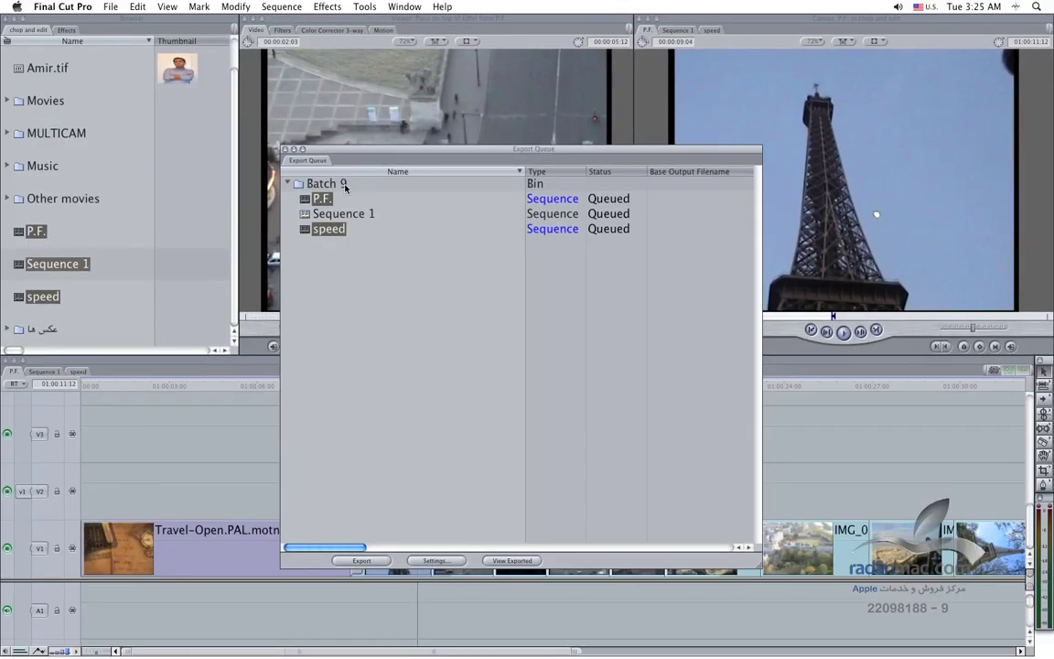
{"action": "left_click", "coordinate": [344, 186]}
{"action": "left_click", "coordinate": [331, 230]}
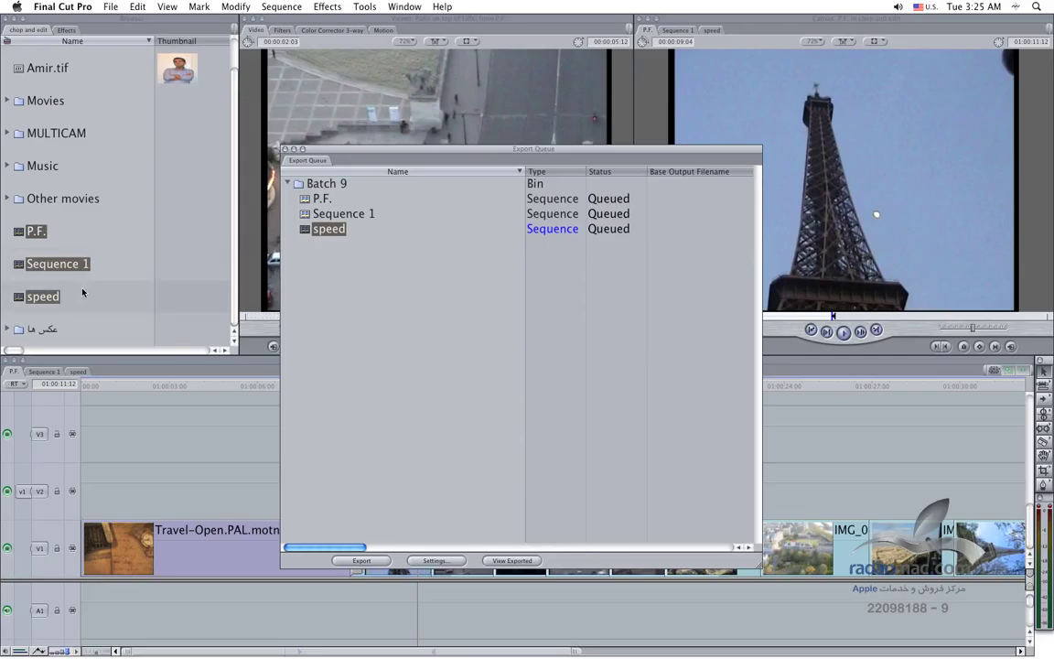
{"action": "left_click", "coordinate": [297, 183]}
{"action": "key", "text": "Delete"}
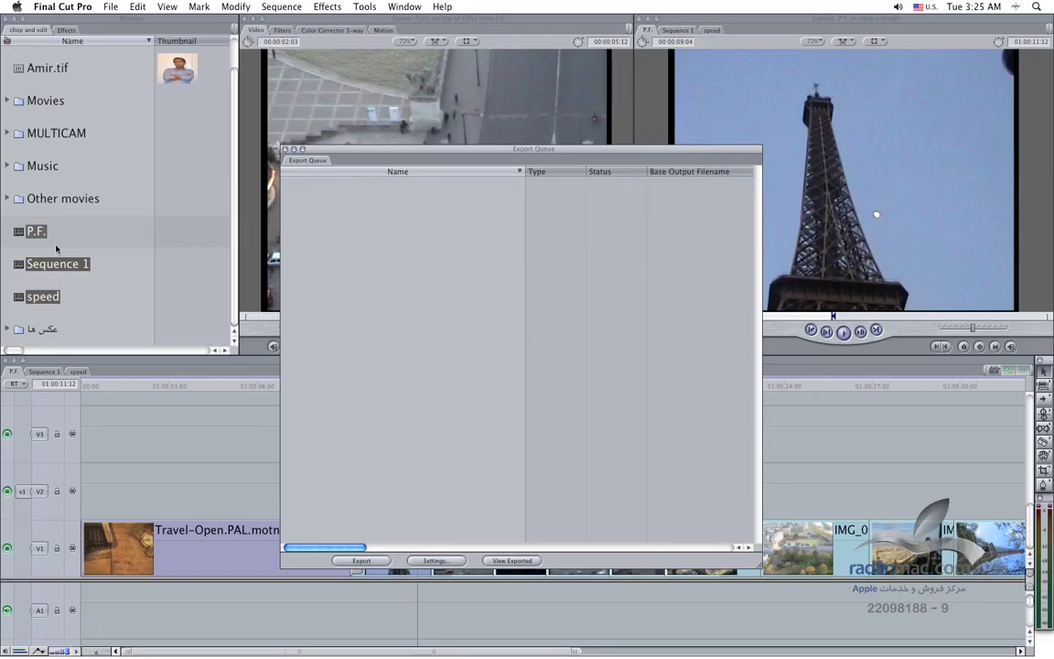
Step: Drag P.F., Sequence 1 and speed into the queue one by one as Batches 10, 11 and 12
{"action": "left_click", "coordinate": [110, 232]}
{"action": "left_click_drag", "start_coordinate": [18, 231], "coordinate": [362, 246]}
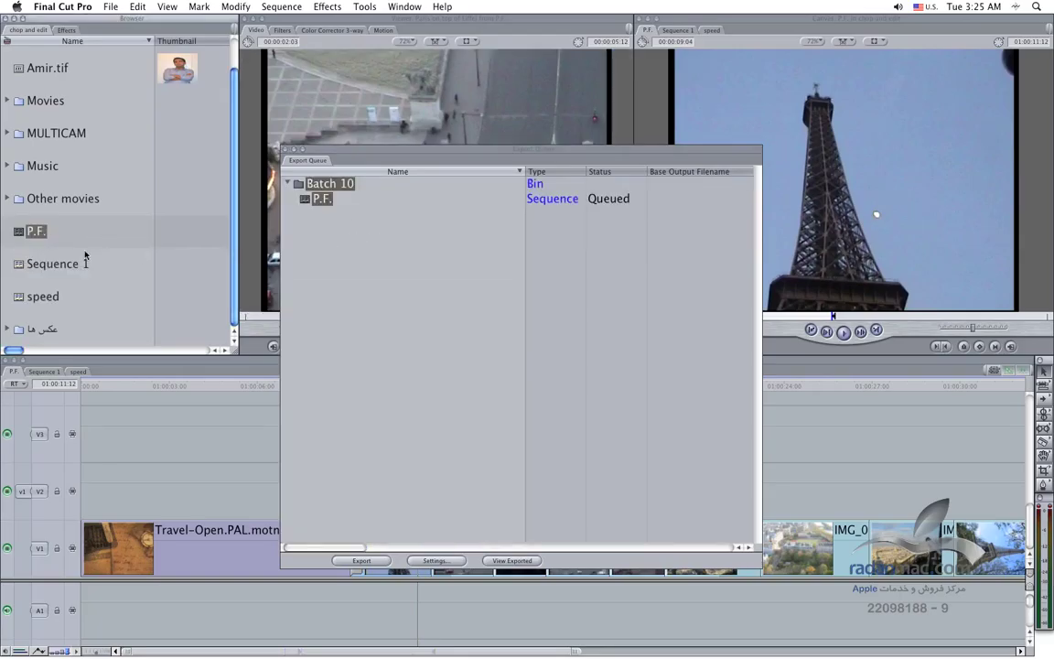
{"action": "left_click_drag", "start_coordinate": [20, 264], "coordinate": [325, 295]}
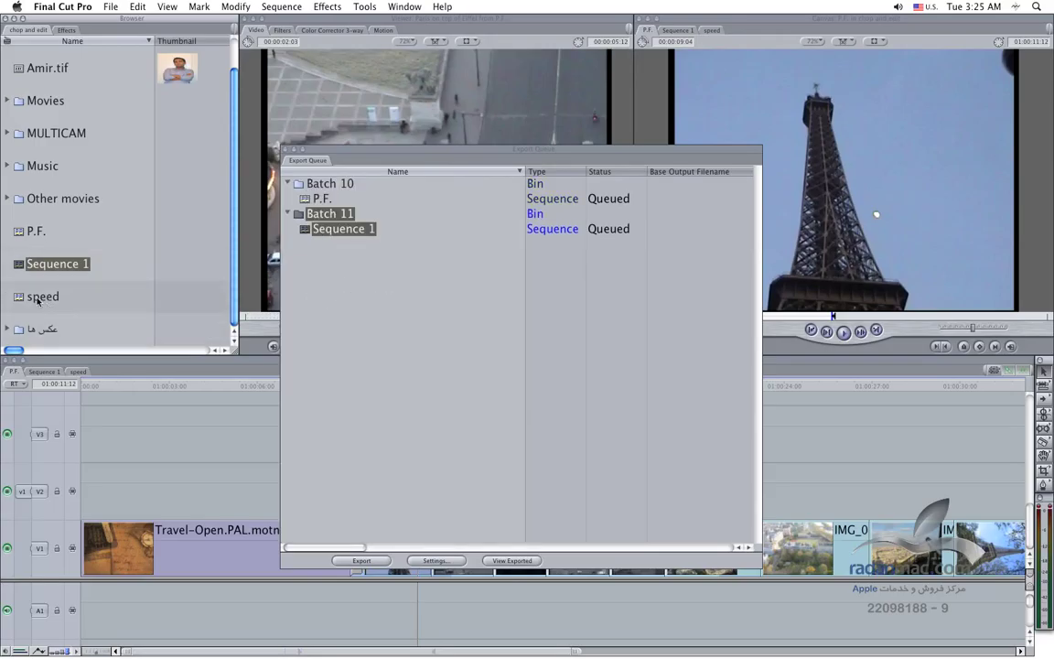
{"action": "left_click_drag", "start_coordinate": [39, 297], "coordinate": [329, 290]}
Step: Check Batches 10, 11 and 12 in the queue, ending with Batch 10 selected
{"action": "left_click", "coordinate": [326, 218]}
{"action": "left_click", "coordinate": [327, 184]}
{"action": "left_click", "coordinate": [330, 216]}
{"action": "left_click", "coordinate": [329, 243]}
{"action": "left_click", "coordinate": [380, 300]}
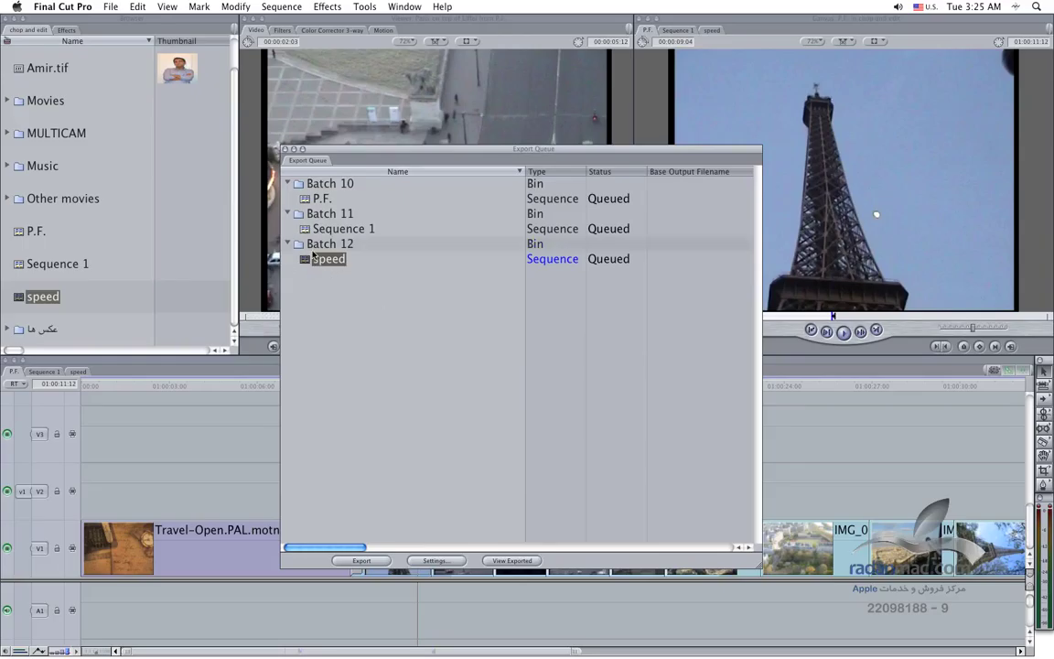
{"action": "left_click", "coordinate": [325, 184]}
Step: In Batch 10's settings, keep the Desktop destination and pick iPhone format with Default Settings
{"action": "left_click", "coordinate": [437, 560]}
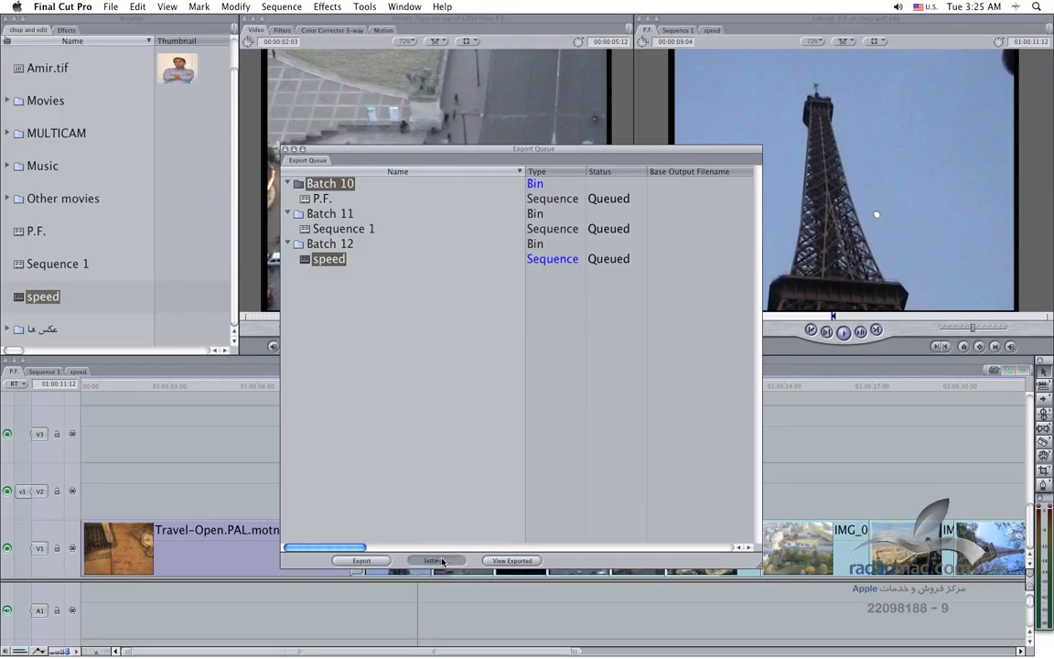
{"action": "left_click", "coordinate": [572, 276]}
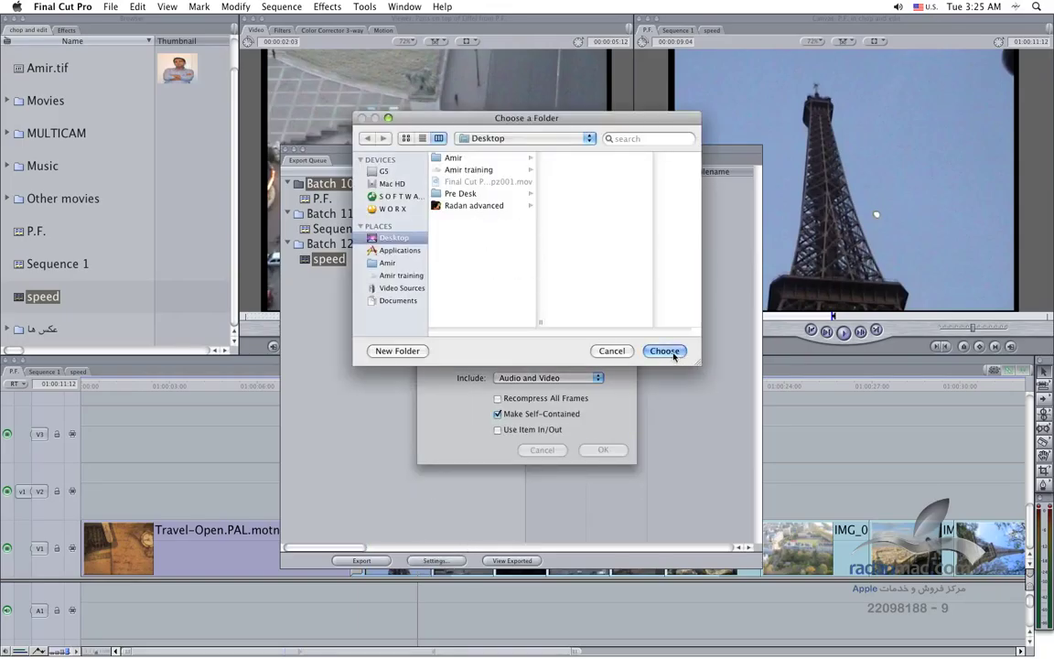
{"action": "left_click", "coordinate": [665, 351]}
{"action": "left_click", "coordinate": [590, 300]}
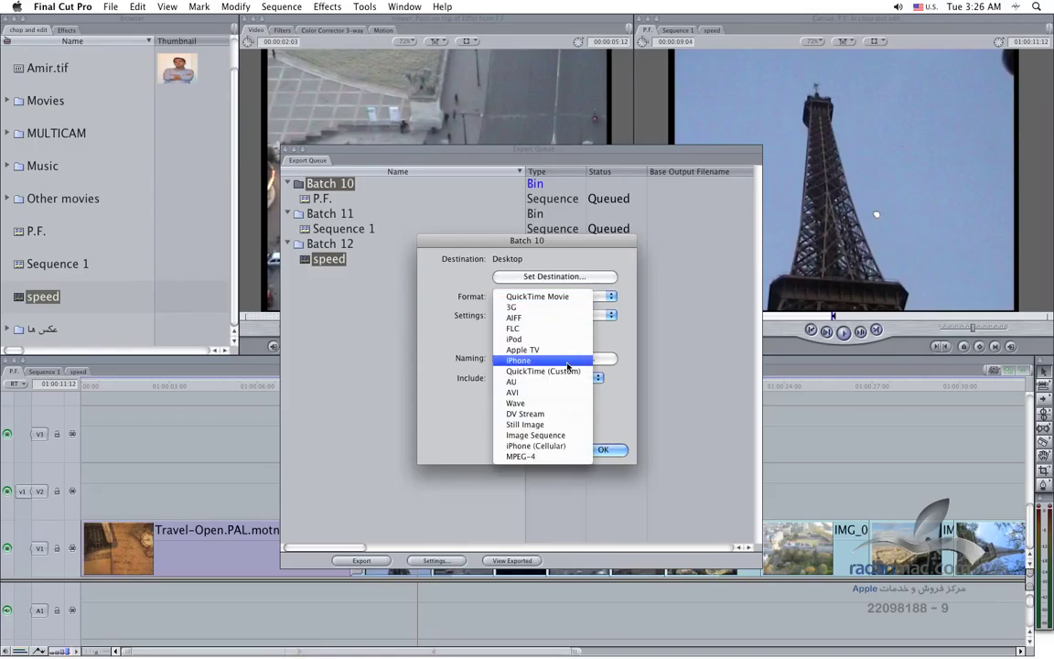
{"action": "left_click", "coordinate": [568, 366]}
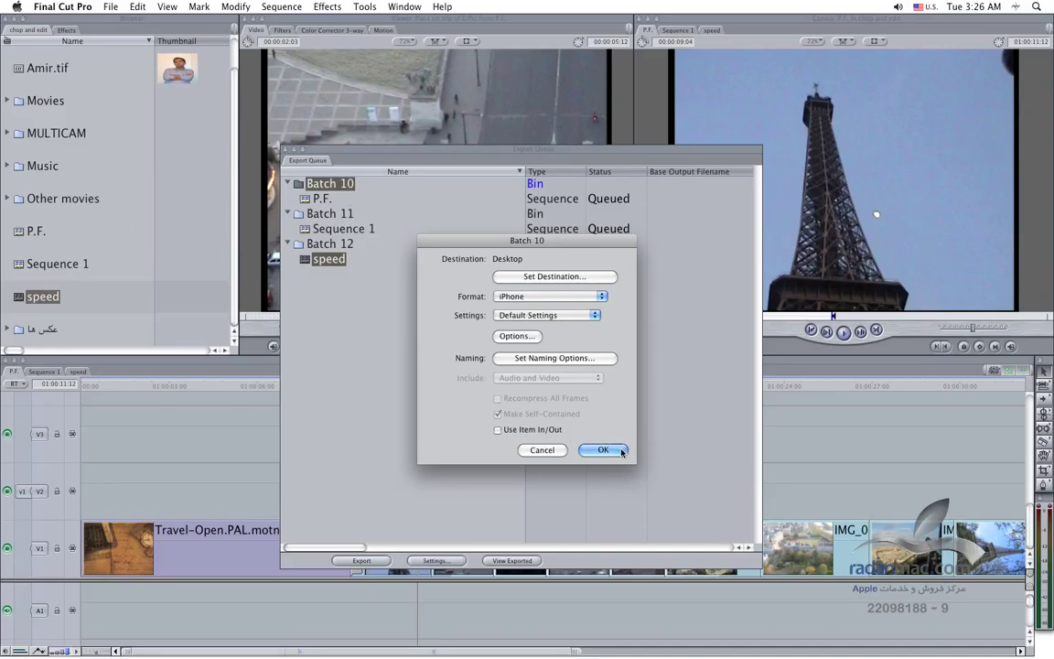
{"action": "left_click", "coordinate": [545, 315]}
{"action": "left_click", "coordinate": [522, 315]}
{"action": "left_click", "coordinate": [496, 337]}
Step: Close Batch 10's settings unapplied and select Batch 12 in the Export Queue
{"action": "left_click", "coordinate": [543, 449]}
{"action": "left_click", "coordinate": [265, 452]}
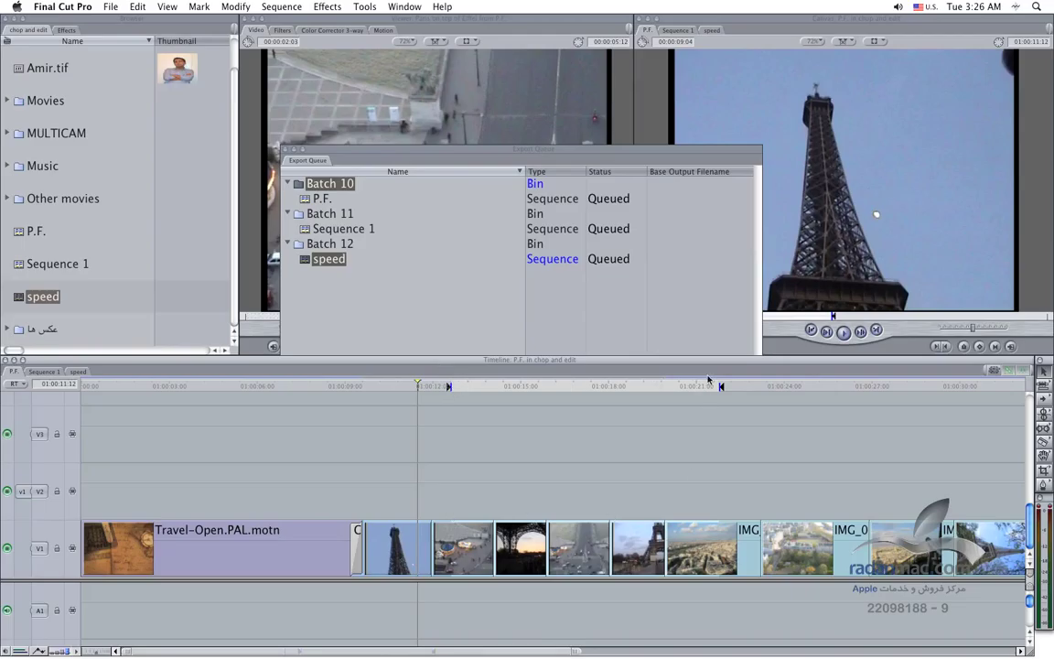
{"action": "left_click", "coordinate": [435, 334]}
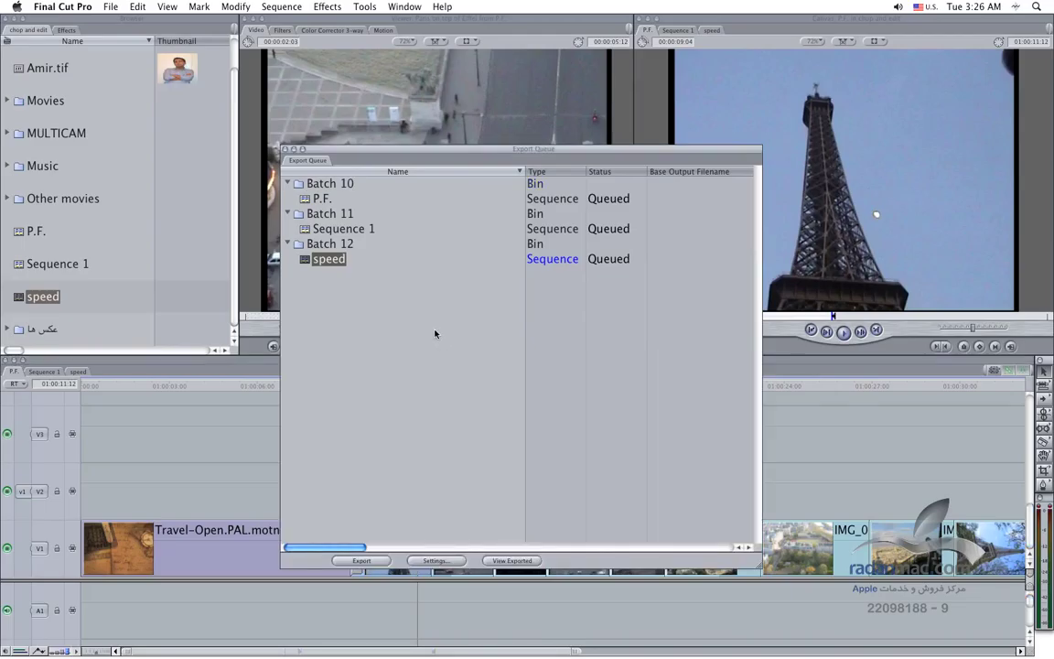
{"action": "left_click", "coordinate": [322, 243]}
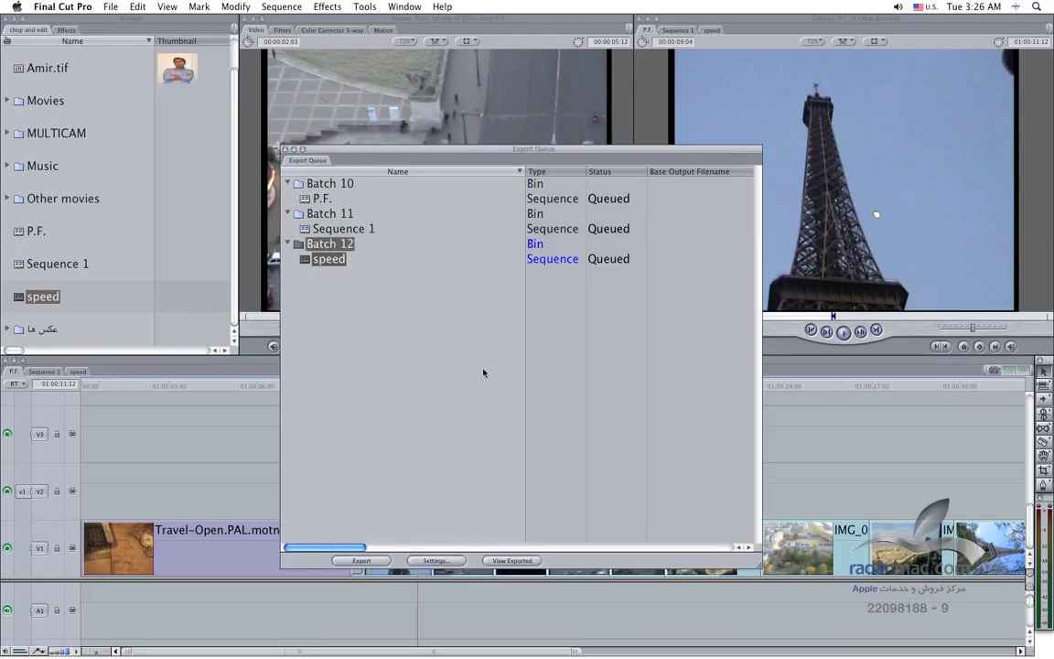
{"action": "scroll", "coordinate": [483, 373], "scroll_direction": "right", "scroll_amount": 3}
{"action": "scroll", "coordinate": [483, 372], "scroll_direction": "right", "scroll_amount": 3}
{"action": "scroll", "coordinate": [483, 372], "scroll_direction": "right", "scroll_amount": 3}
{"action": "scroll", "coordinate": [483, 372], "scroll_direction": "right", "scroll_amount": 3}
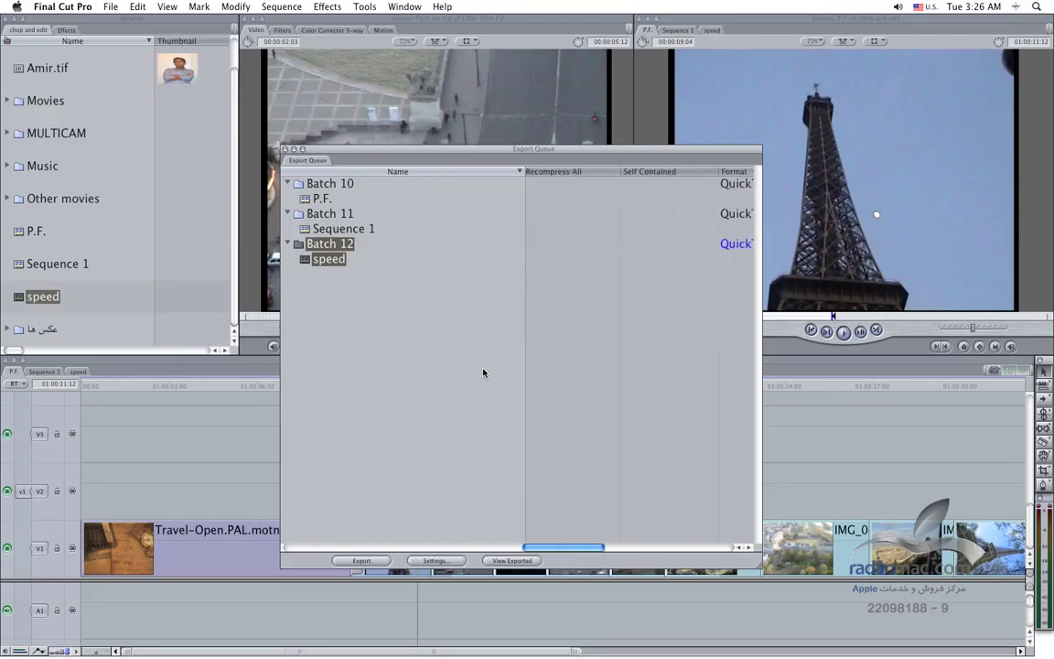
{"action": "scroll", "coordinate": [483, 373], "scroll_direction": "right", "scroll_amount": 2}
{"action": "scroll", "coordinate": [483, 372], "scroll_direction": "right", "scroll_amount": 2}
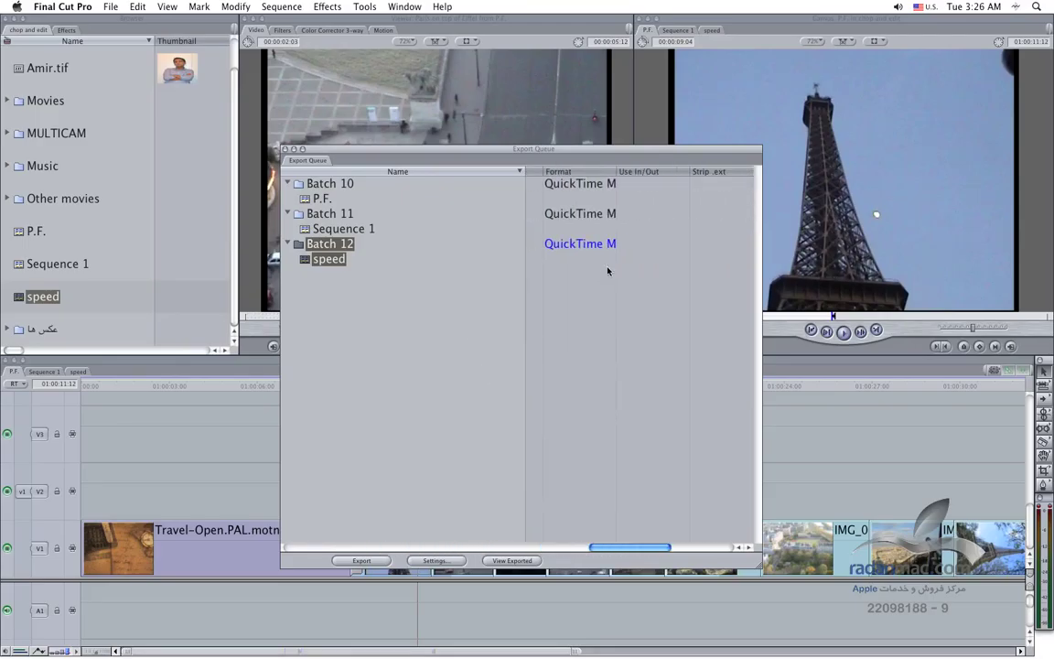
Step: Set Batch 12's export format to AVI with the Default Settings preset
{"action": "left_click", "coordinate": [434, 560]}
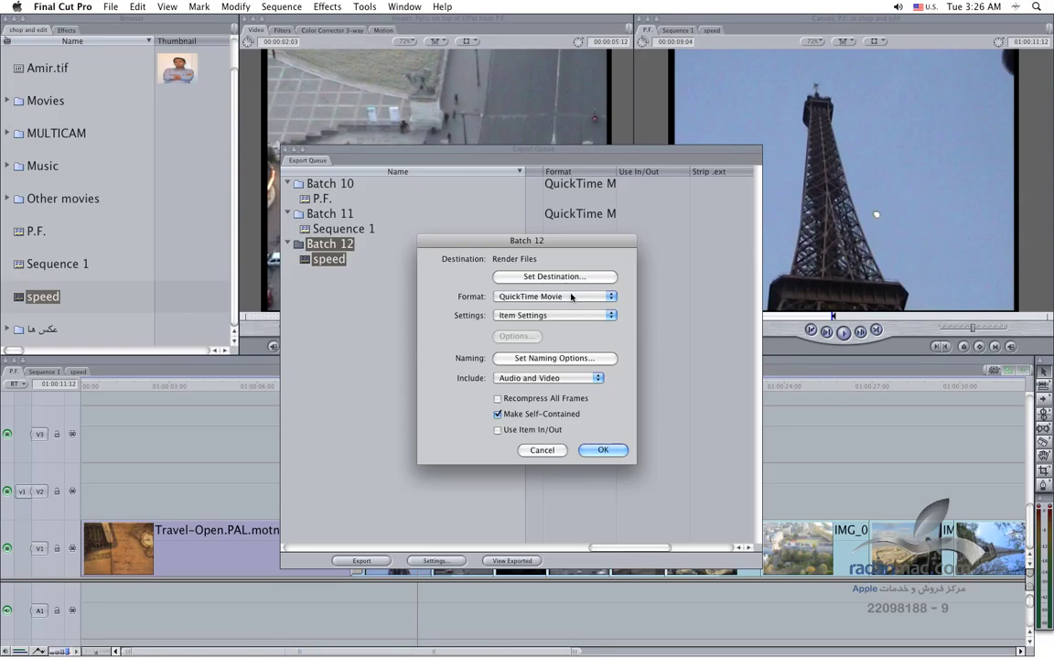
{"action": "left_click", "coordinate": [549, 296]}
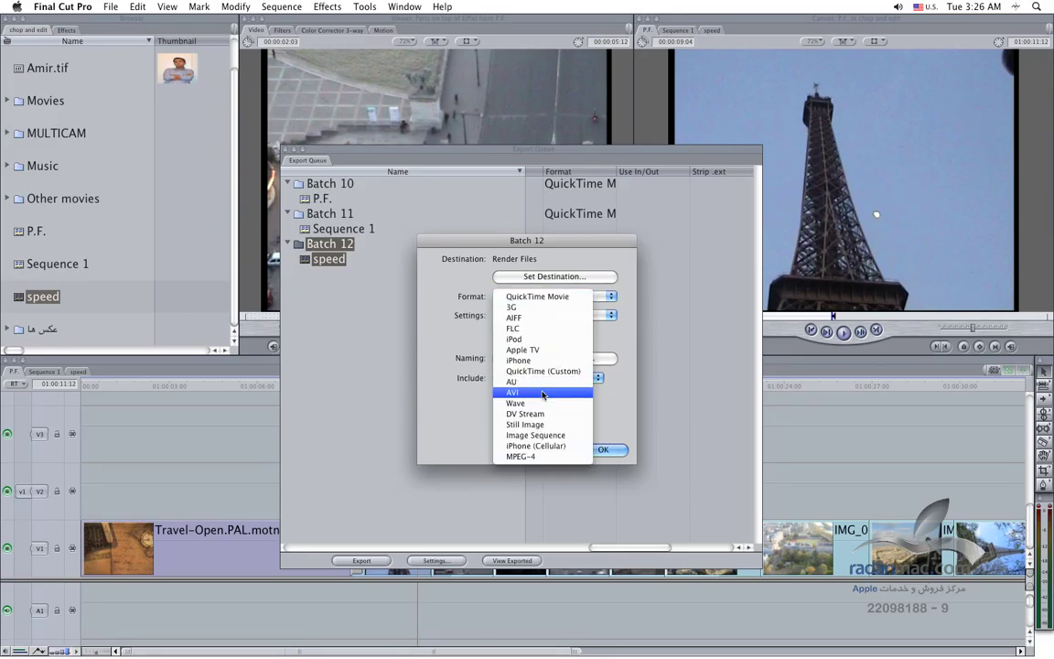
{"action": "left_click", "coordinate": [552, 393]}
{"action": "left_click", "coordinate": [556, 315]}
{"action": "left_click", "coordinate": [559, 316]}
{"action": "left_click", "coordinate": [575, 346]}
Step: Set the AVI video compression to DV - PAL at Best quality
{"action": "left_click", "coordinate": [518, 336]}
{"action": "left_click", "coordinate": [468, 142]}
{"action": "left_click", "coordinate": [471, 117]}
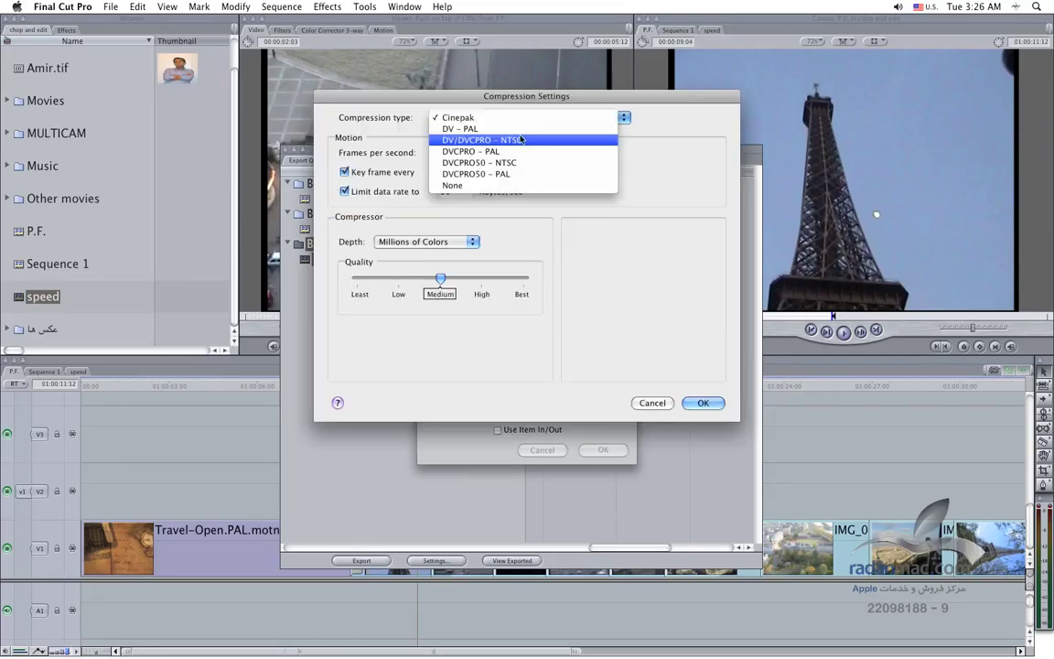
{"action": "left_click", "coordinate": [520, 134]}
{"action": "left_click_drag", "start_coordinate": [440, 256], "coordinate": [513, 267]}
{"action": "left_click", "coordinate": [714, 404]}
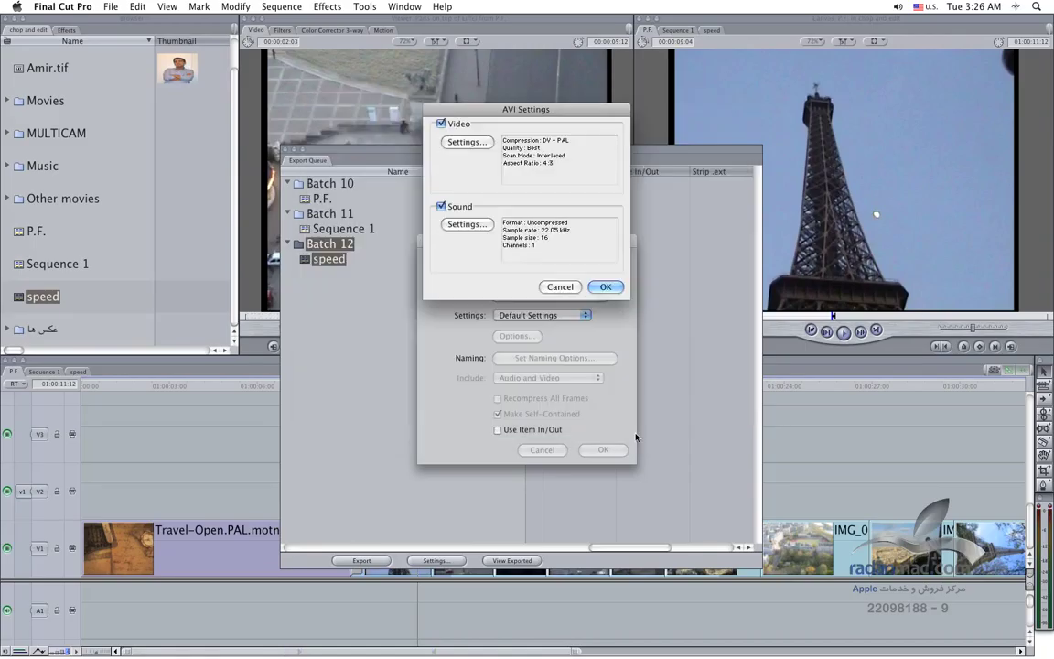
Step: Set AVI sound to stereo 48 kHz, enable Use Item In/Out, and apply Batch 12's settings
{"action": "left_click", "coordinate": [455, 224]}
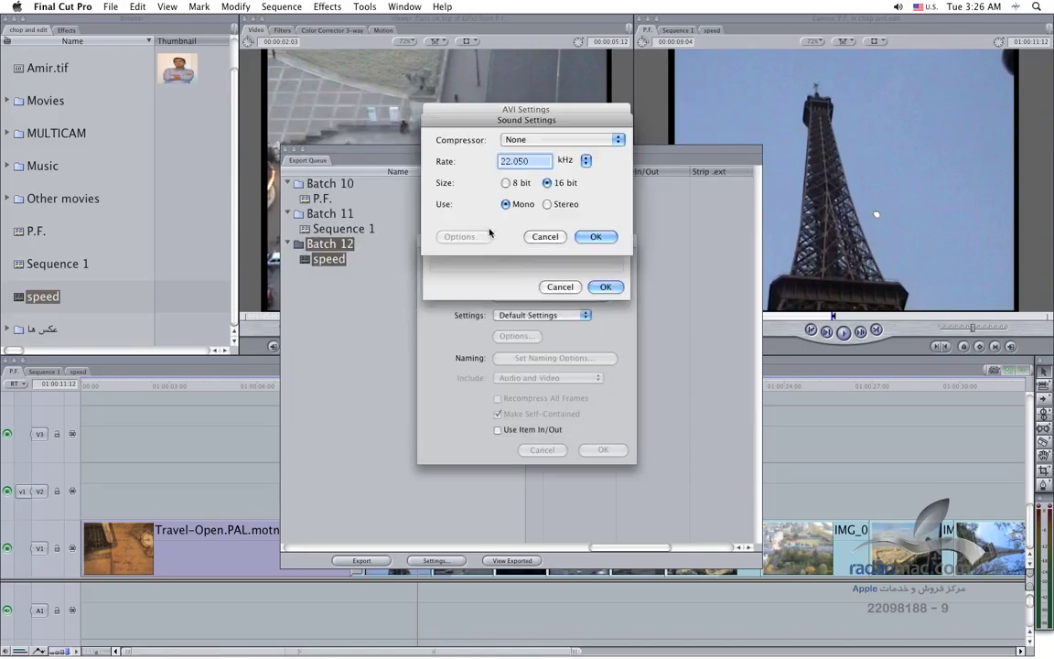
{"action": "left_click", "coordinate": [549, 204]}
{"action": "left_click", "coordinate": [586, 160]}
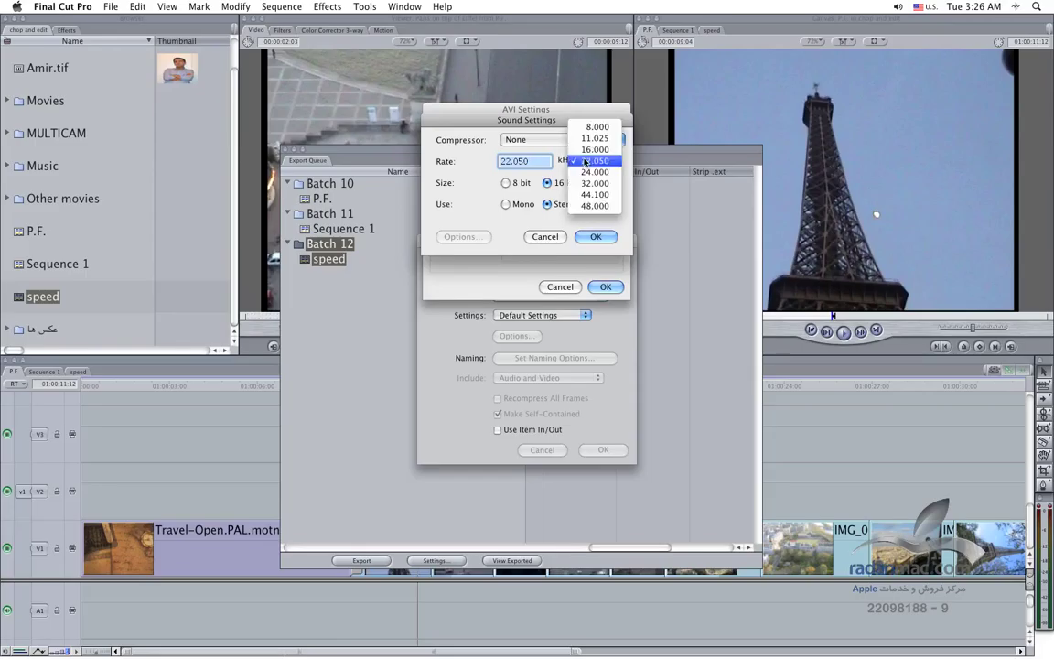
{"action": "left_click", "coordinate": [596, 236]}
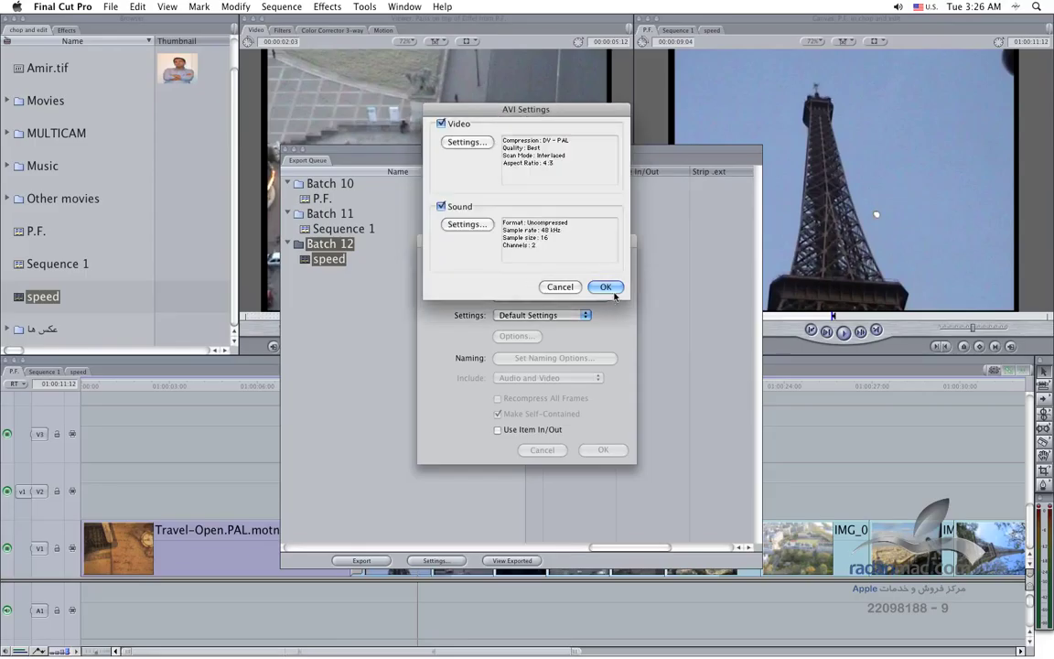
{"action": "left_click", "coordinate": [605, 286]}
{"action": "left_click", "coordinate": [498, 429]}
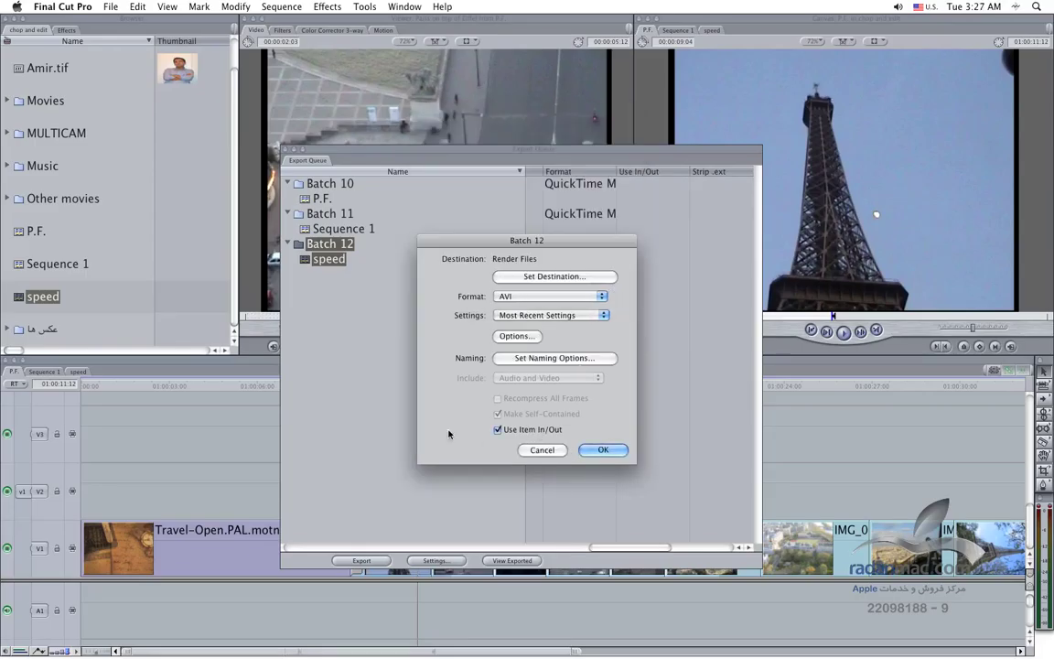
{"action": "left_click", "coordinate": [604, 450]}
{"action": "left_click", "coordinate": [334, 215]}
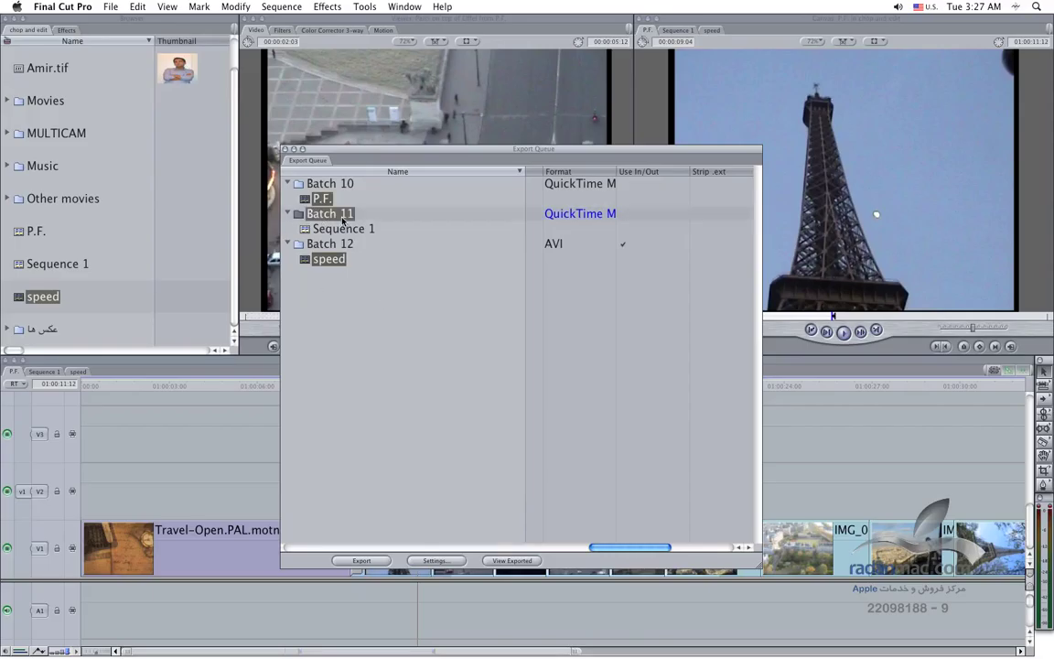
Step: Set Batch 11's export format to iPod and confirm
{"action": "left_click", "coordinate": [435, 560]}
{"action": "left_click", "coordinate": [547, 297]}
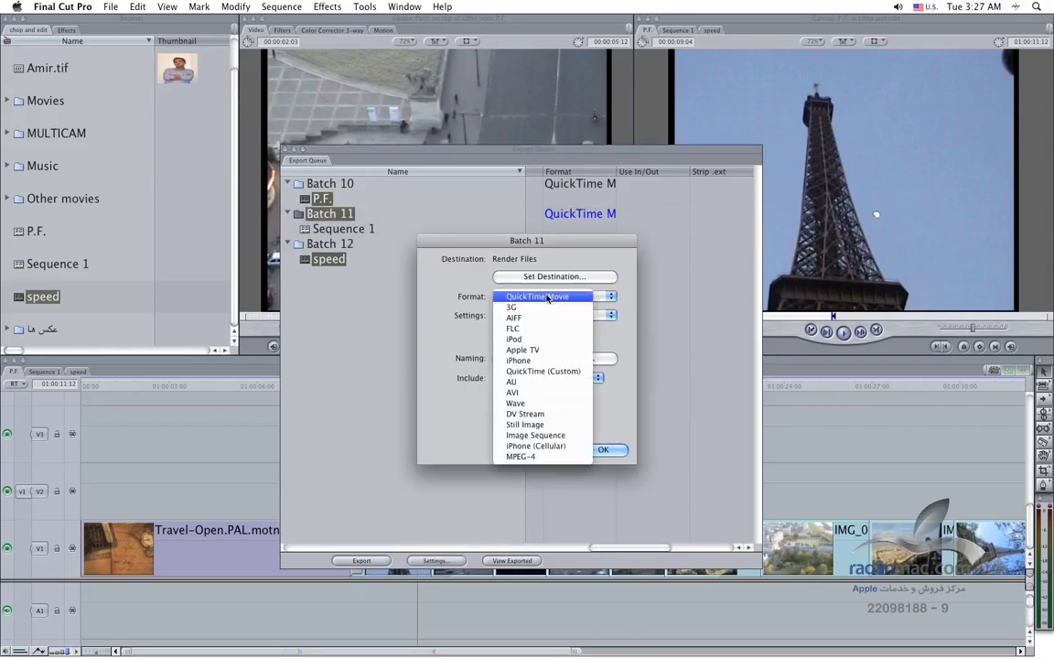
{"action": "left_click", "coordinate": [549, 339]}
{"action": "left_click", "coordinate": [604, 449]}
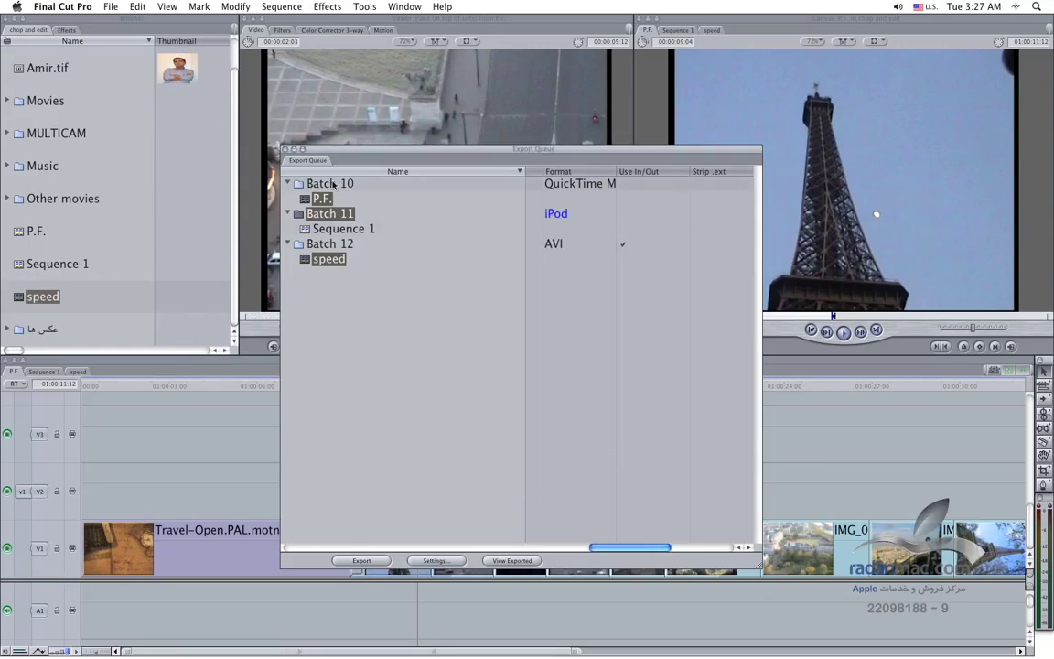
Step: Confirm Batch 10 as a QuickTime Movie export with its existing preset
{"action": "key", "text": "Up"}
{"action": "left_click", "coordinate": [449, 560]}
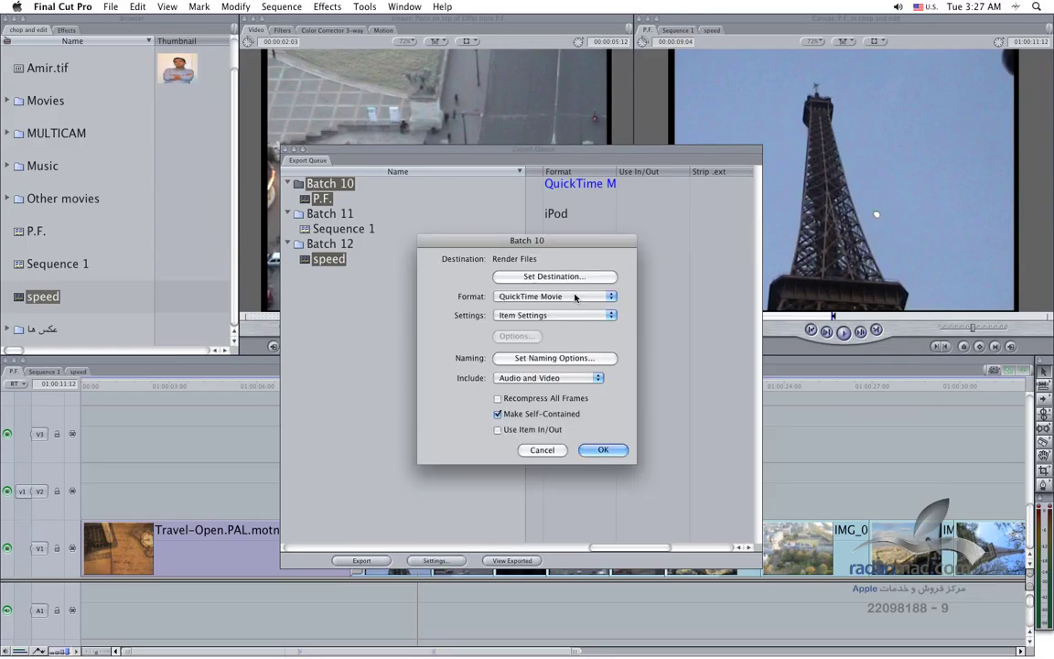
{"action": "left_click", "coordinate": [568, 315]}
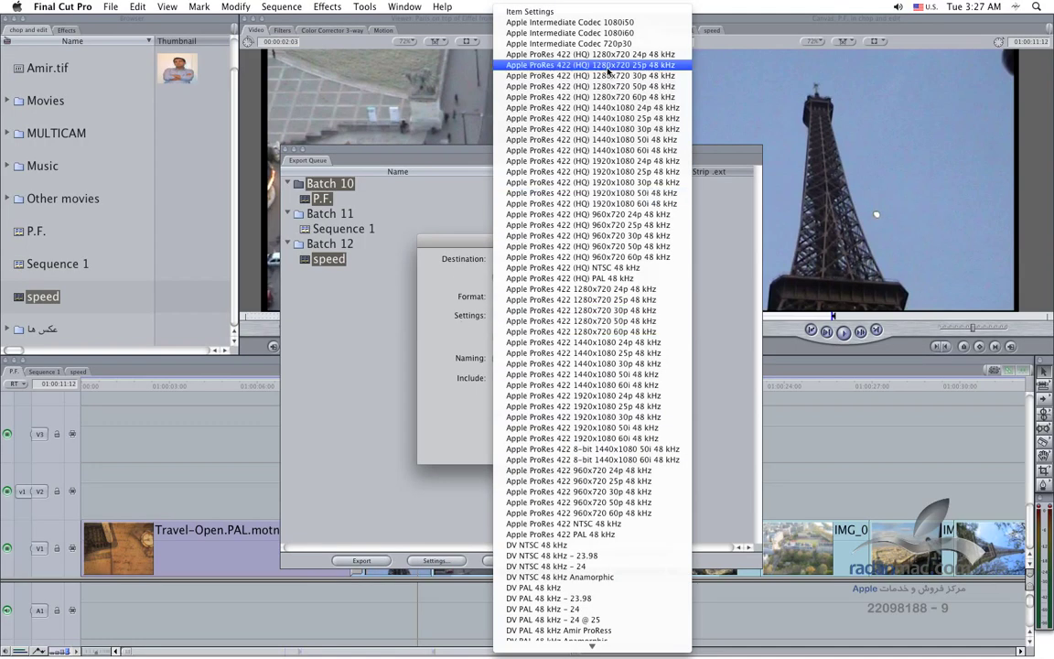
{"action": "left_click", "coordinate": [448, 359]}
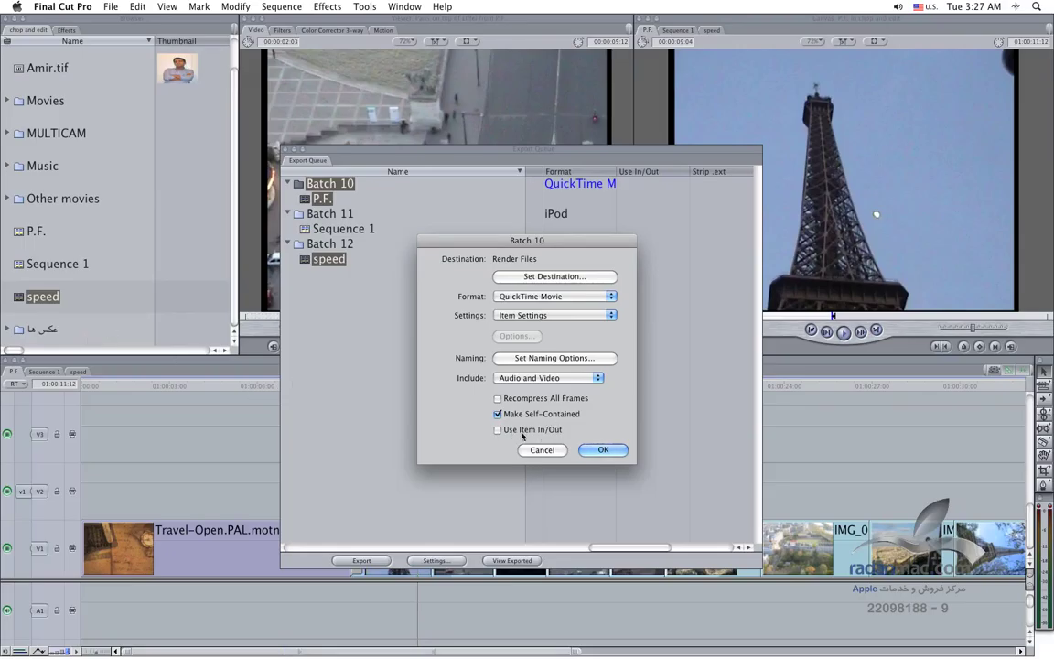
{"action": "left_click", "coordinate": [603, 450]}
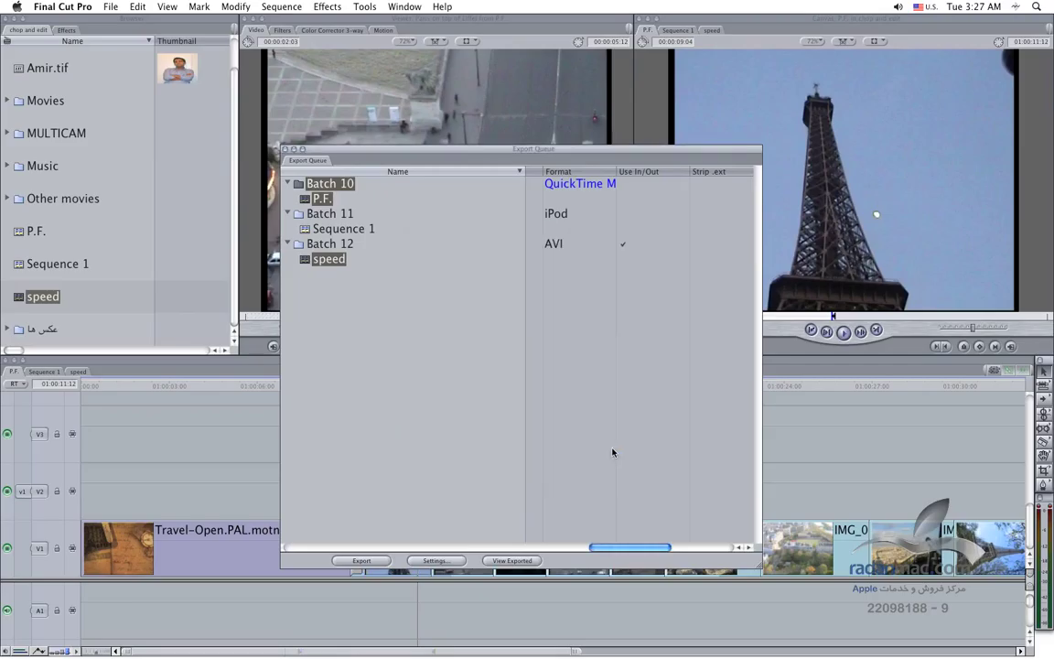
Step: Tidy the batch rows in the queue and add P.F. from the Browser as Batch 13
{"action": "left_click", "coordinate": [287, 213]}
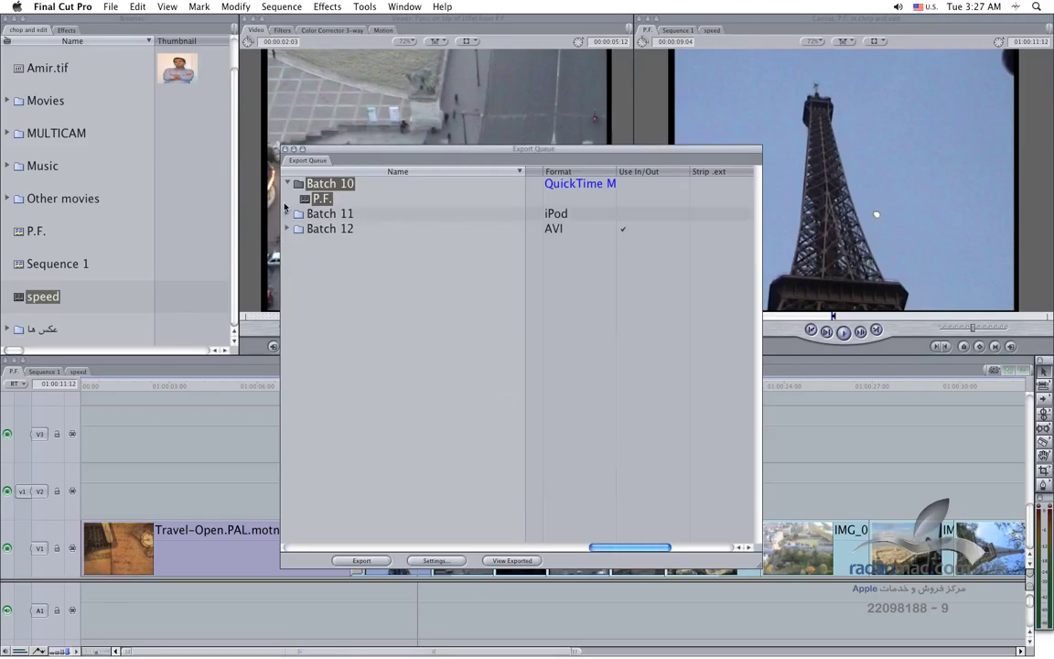
{"action": "left_click", "coordinate": [287, 228]}
{"action": "left_click", "coordinate": [288, 213]}
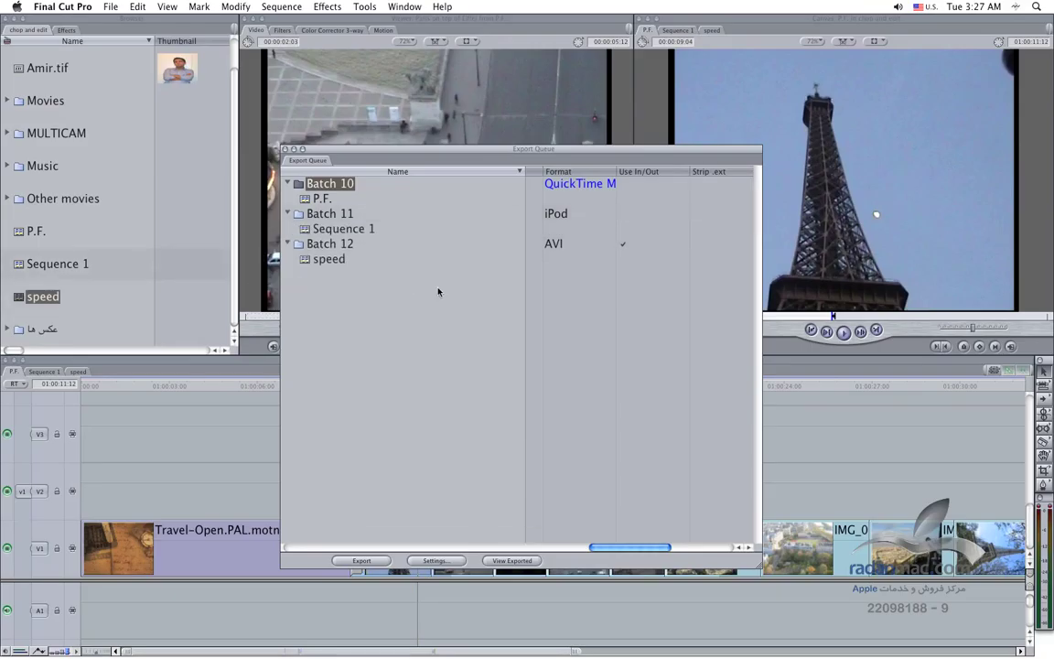
{"action": "left_click_drag", "start_coordinate": [37, 231], "coordinate": [357, 364]}
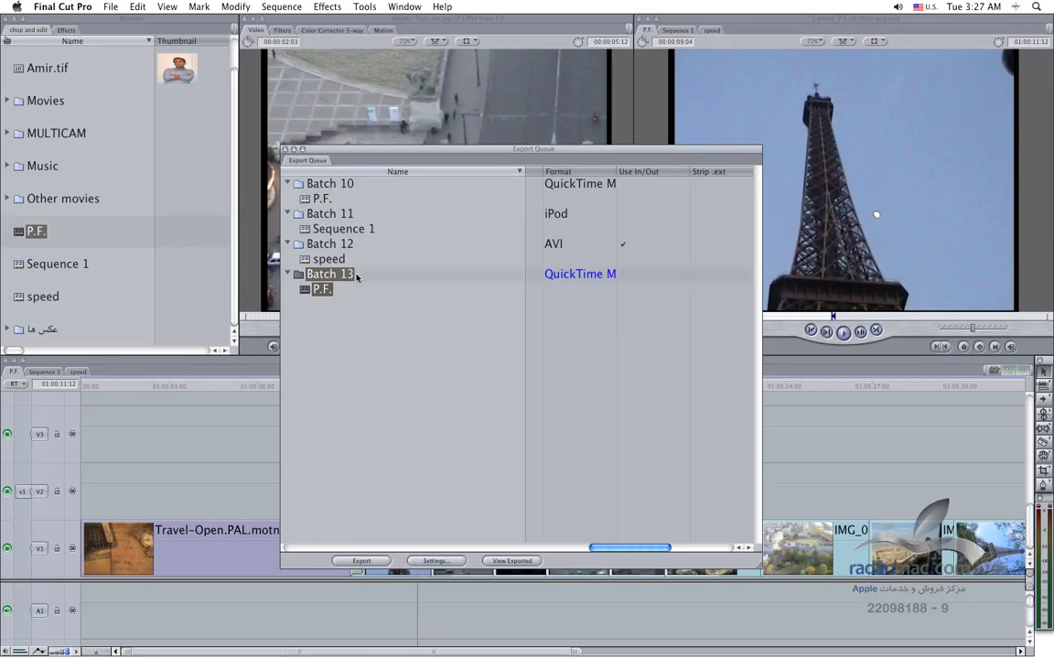
{"action": "right_click", "coordinate": [324, 280]}
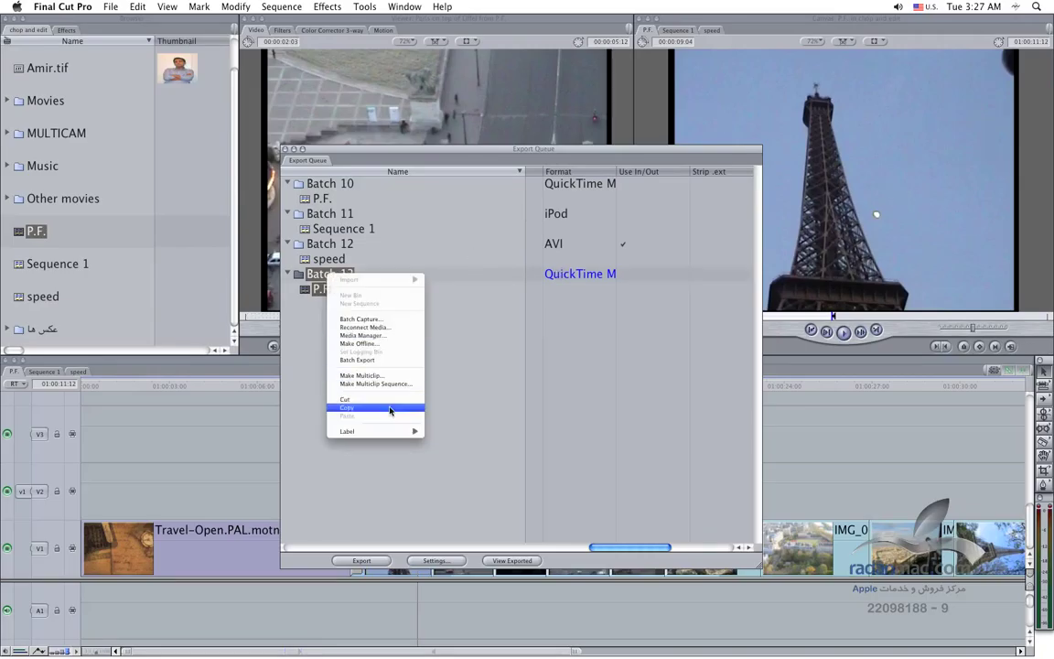
{"action": "left_click", "coordinate": [470, 365]}
Step: Give Batch 13 the 3G format with the 3GPP – Release 5 preset, then add P.F. again as Batch 14
{"action": "left_click", "coordinate": [450, 563]}
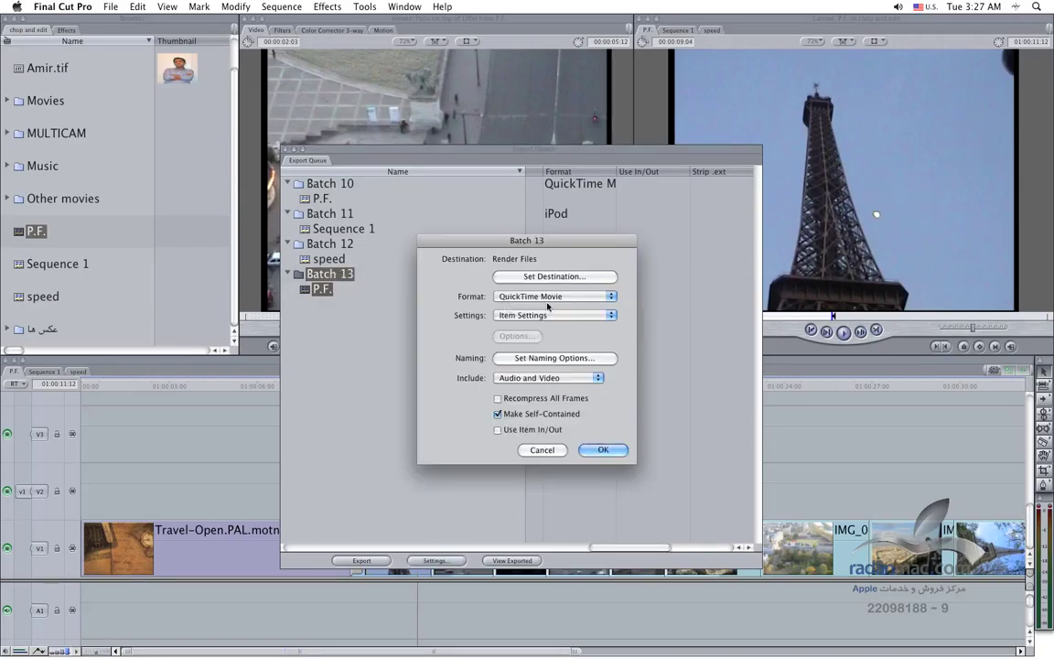
{"action": "left_click", "coordinate": [549, 297]}
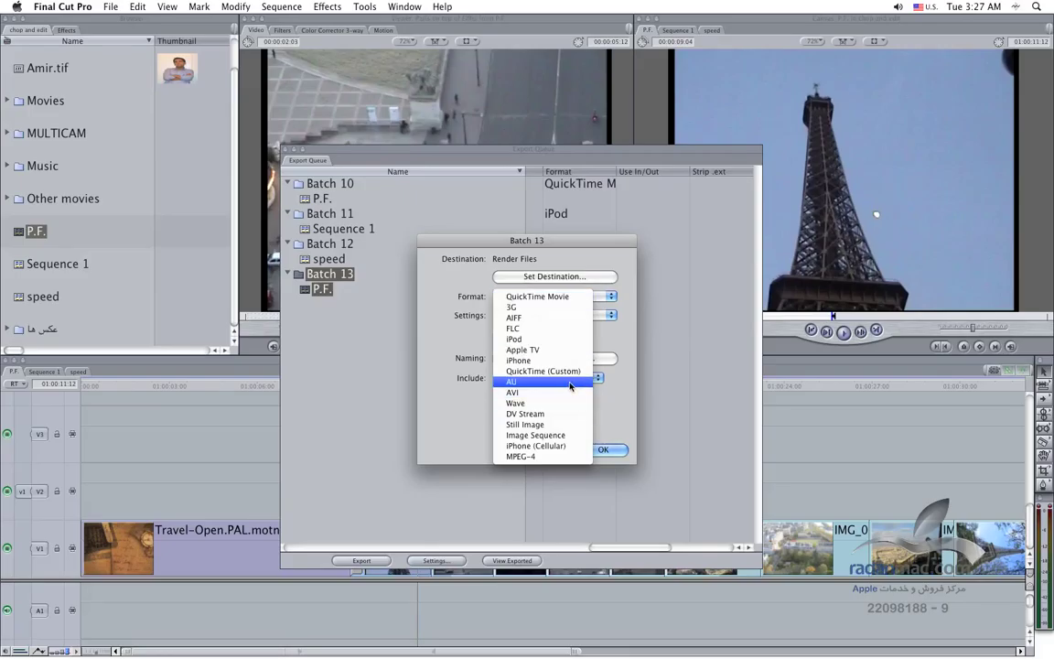
{"action": "left_click", "coordinate": [547, 310]}
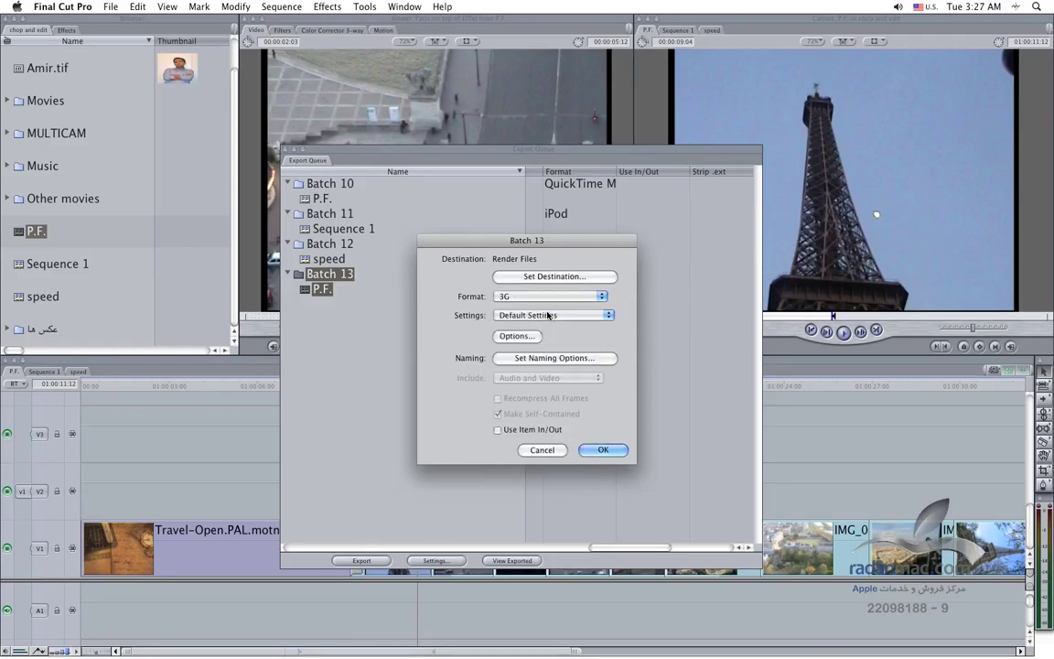
{"action": "left_click", "coordinate": [547, 315]}
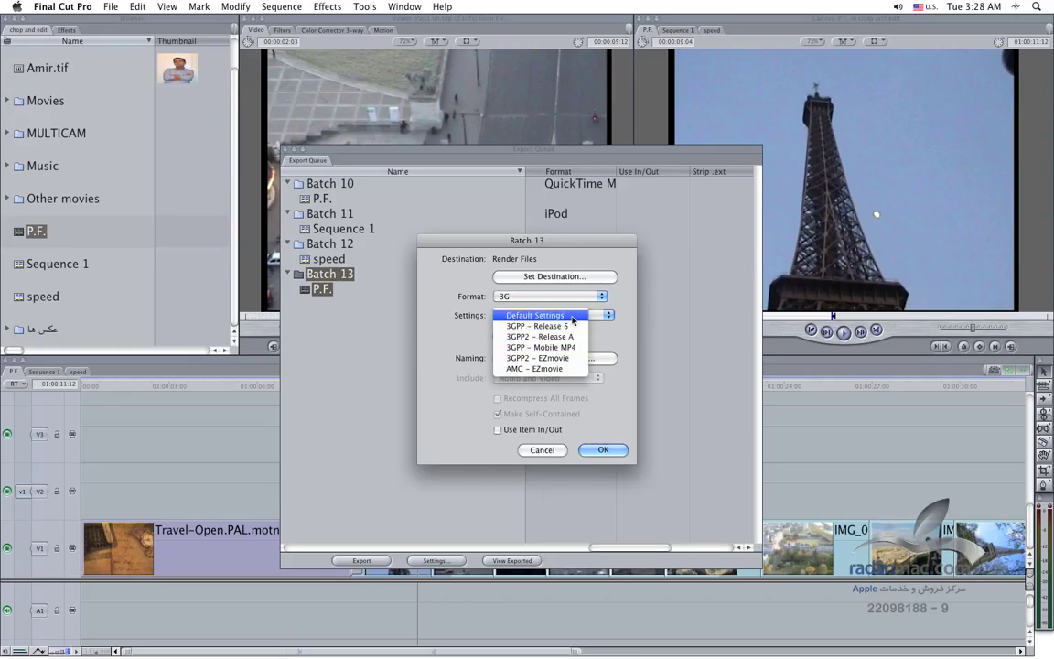
{"action": "left_click", "coordinate": [567, 325]}
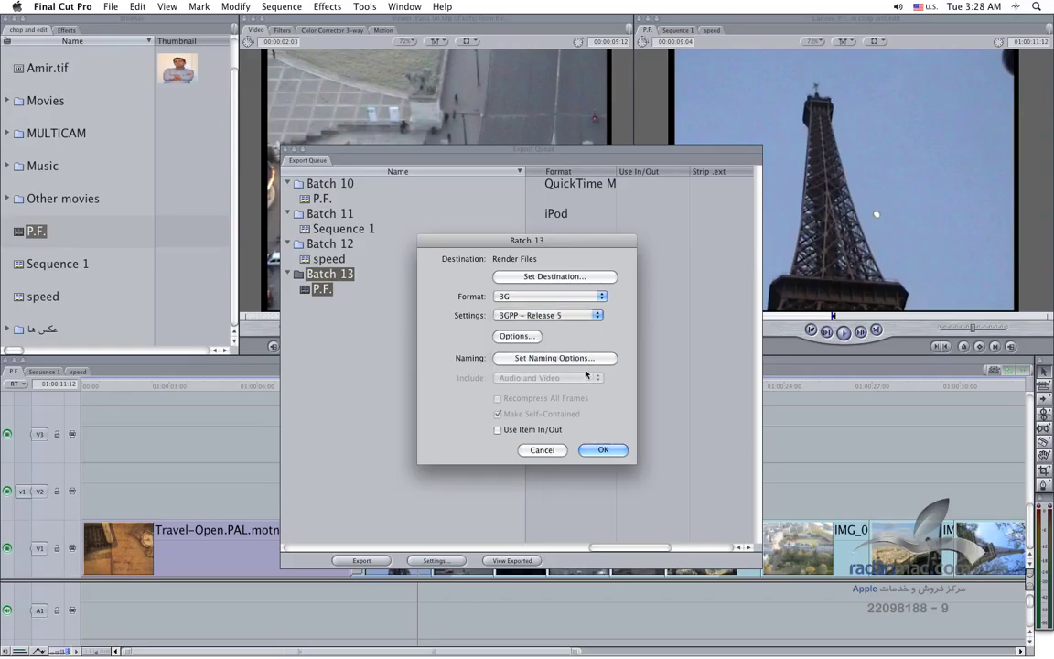
{"action": "left_click", "coordinate": [624, 454]}
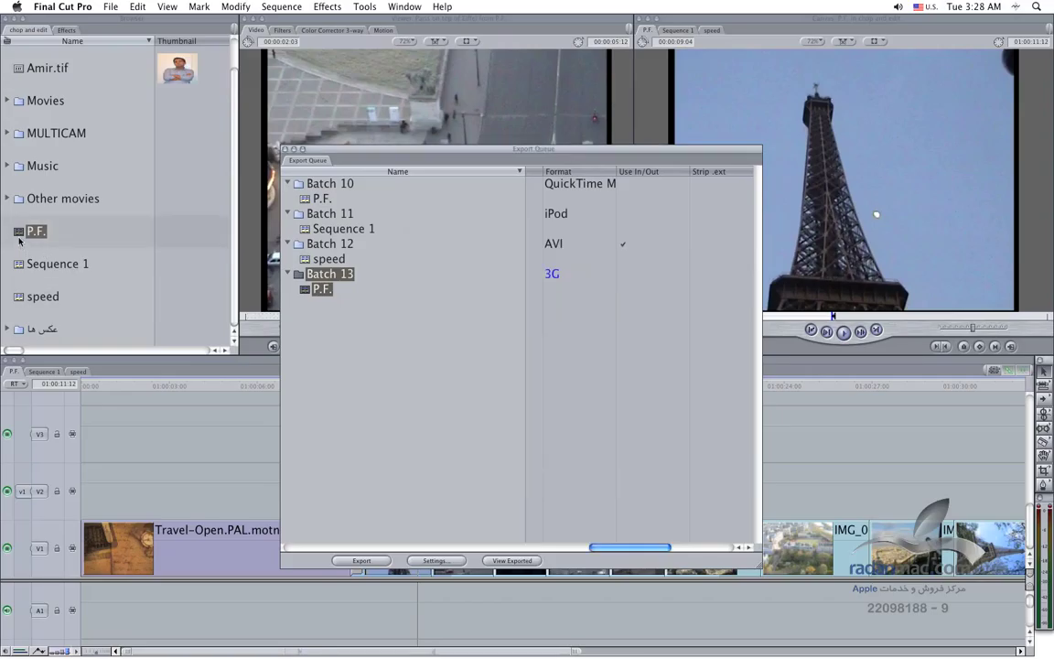
{"action": "left_click_drag", "start_coordinate": [20, 241], "coordinate": [334, 378]}
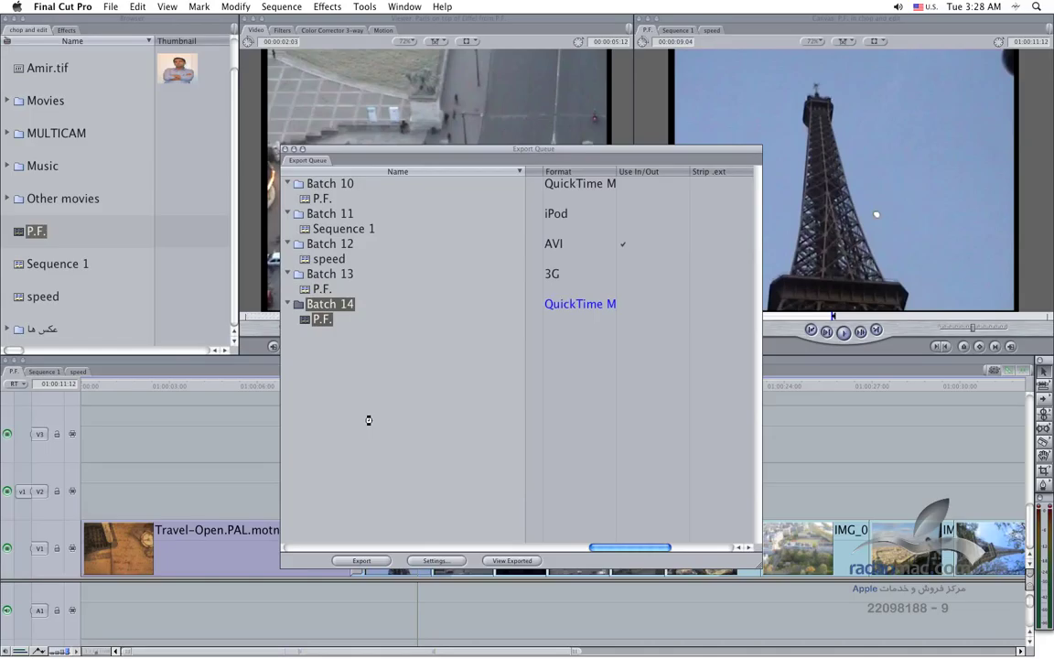
Step: Change Batch 14 (P.F.) to export in AVI format and confirm
{"action": "right_click", "coordinate": [345, 312]}
{"action": "key", "text": "Escape"}
{"action": "left_click", "coordinate": [444, 566]}
{"action": "left_click", "coordinate": [568, 296]}
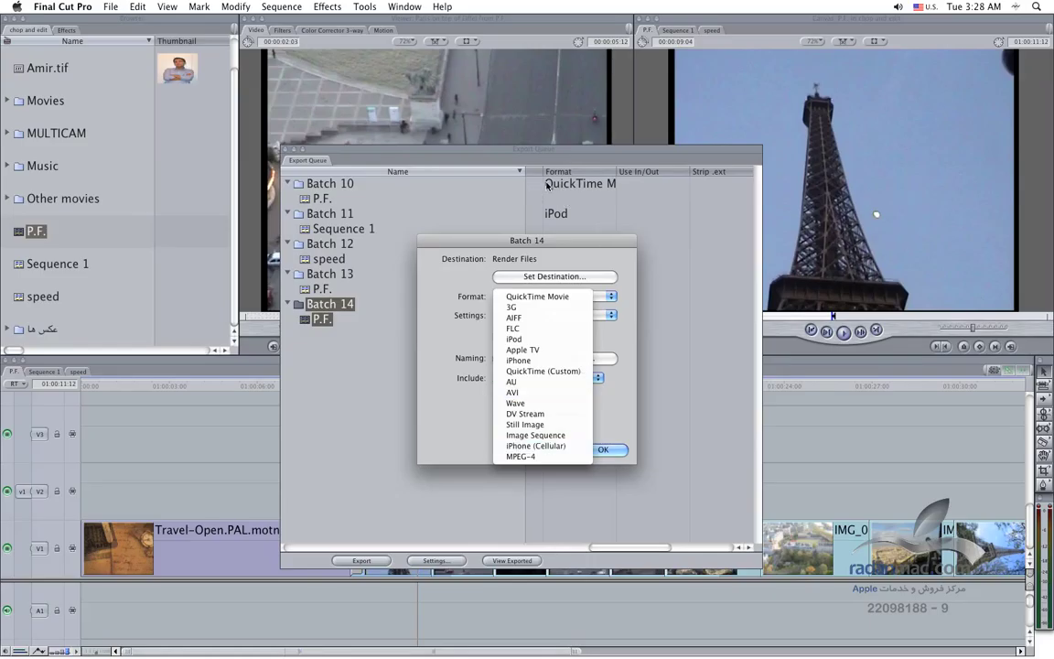
{"action": "left_click", "coordinate": [535, 394]}
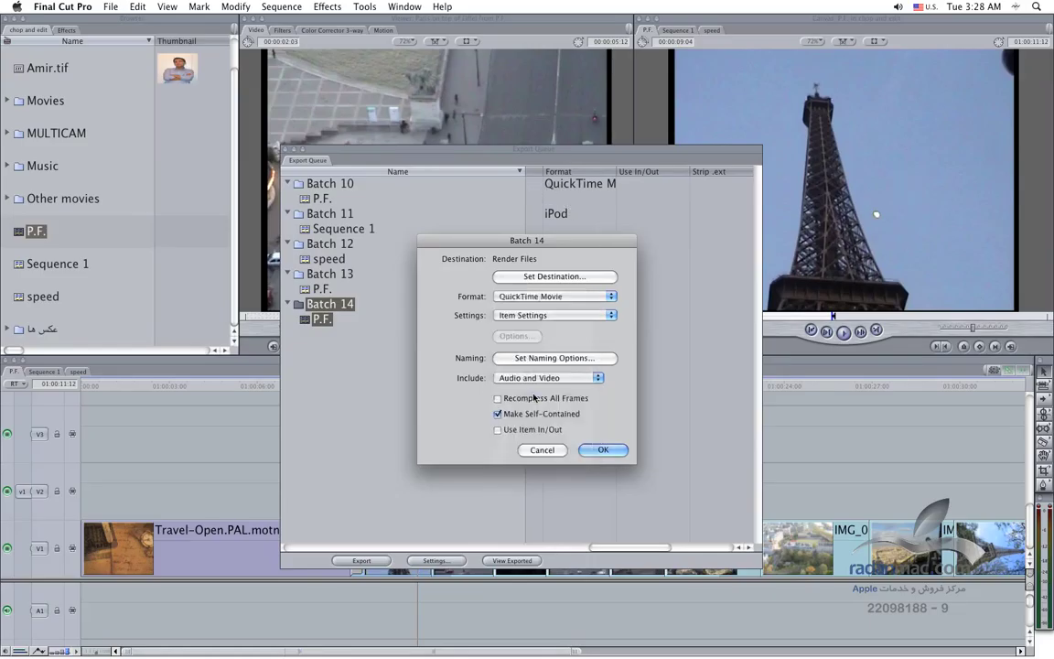
{"action": "left_click", "coordinate": [607, 449]}
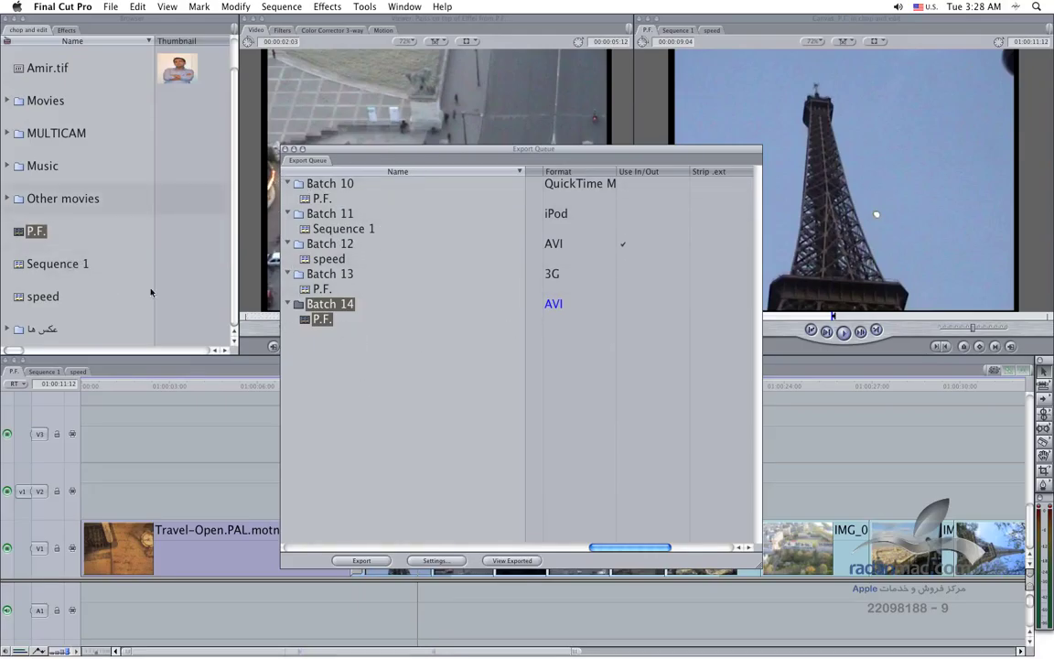
{"action": "left_click", "coordinate": [38, 236]}
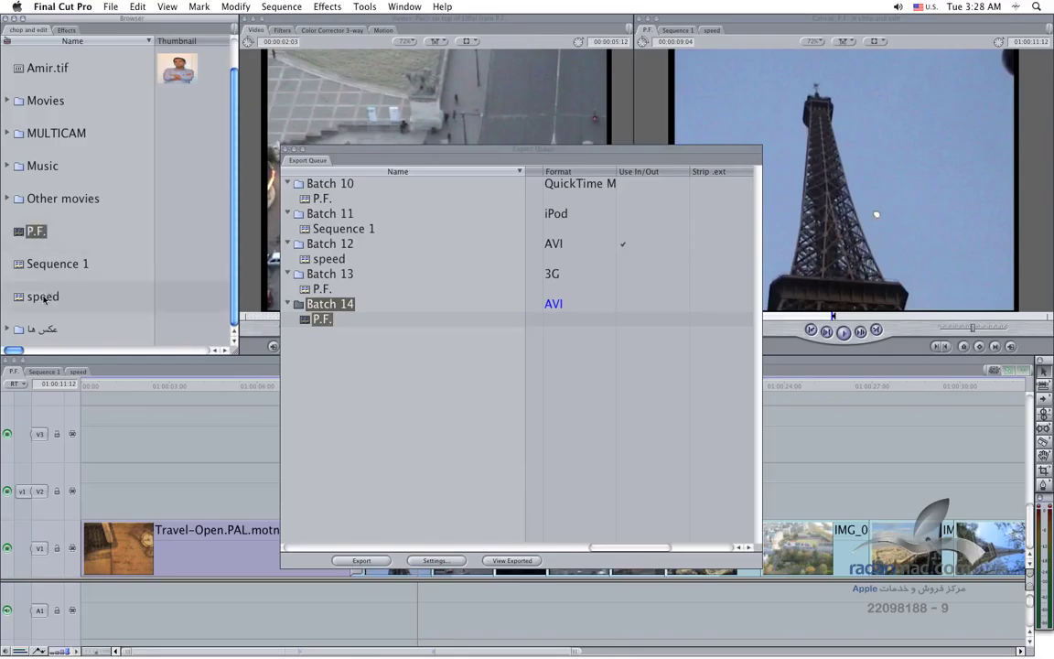
Step: Drag P.F., Sequence 1 and speed together into the queue as Batch 15 and select it
{"action": "left_click", "coordinate": [36, 265], "text": "super"}
{"action": "left_click", "coordinate": [37, 296], "text": "super"}
{"action": "left_click_drag", "start_coordinate": [37, 296], "coordinate": [389, 460]}
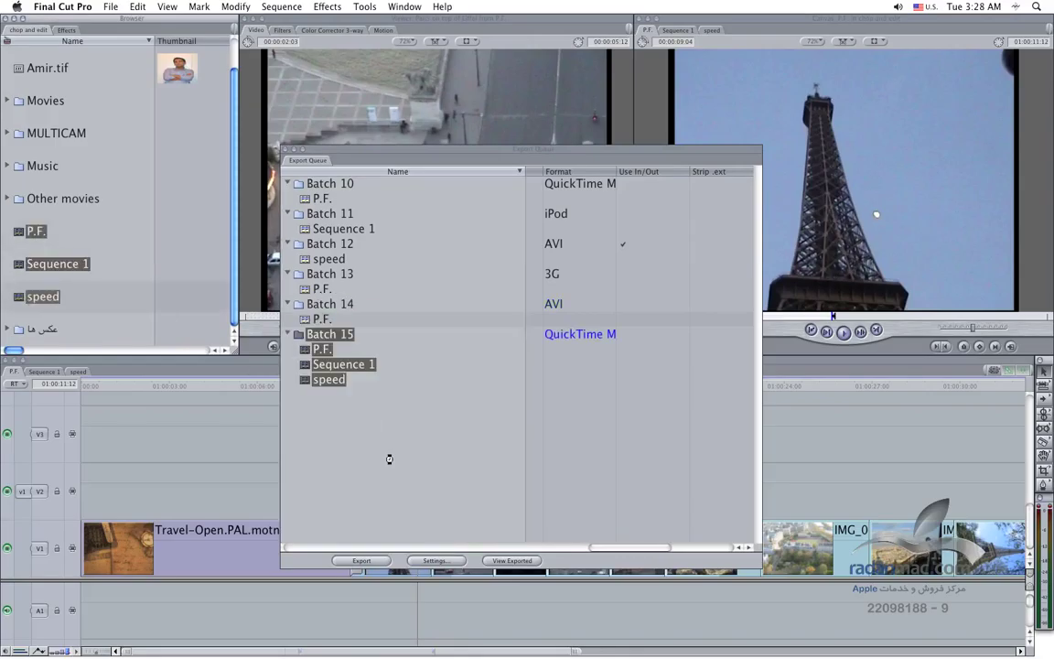
{"action": "left_click", "coordinate": [350, 336]}
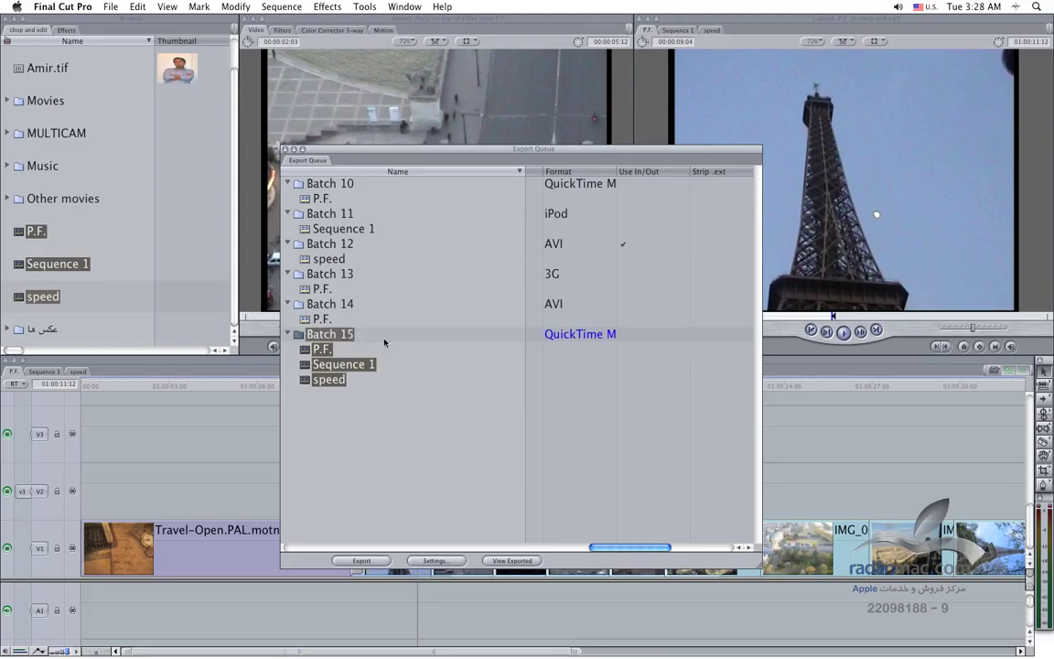
{"action": "left_click", "coordinate": [374, 379], "text": "super"}
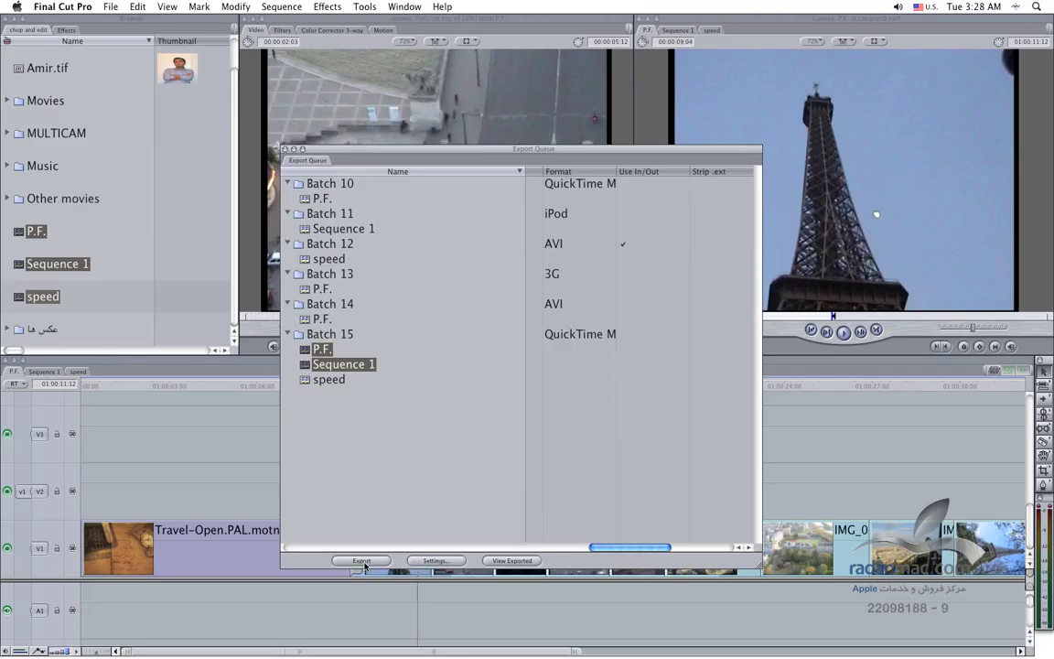
{"action": "mouse_move", "coordinate": [632, 548]}
{"action": "left_mouse_down"}
{"action": "mouse_move", "coordinate": [705, 547]}
{"action": "mouse_move", "coordinate": [336, 550]}
{"action": "left_mouse_up"}
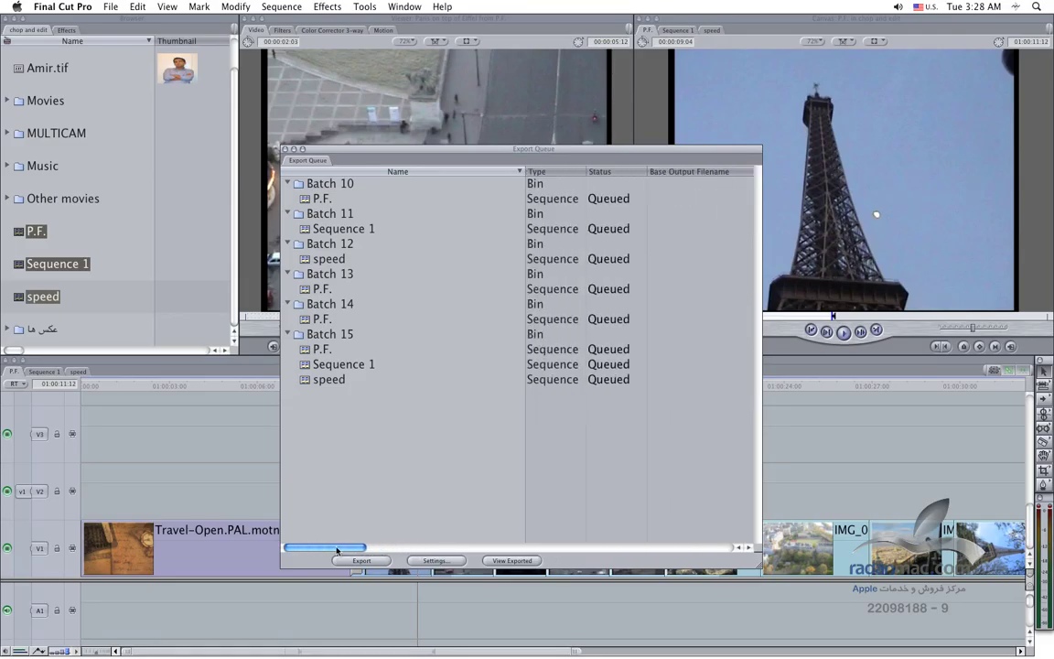
{"action": "left_click", "coordinate": [617, 200]}
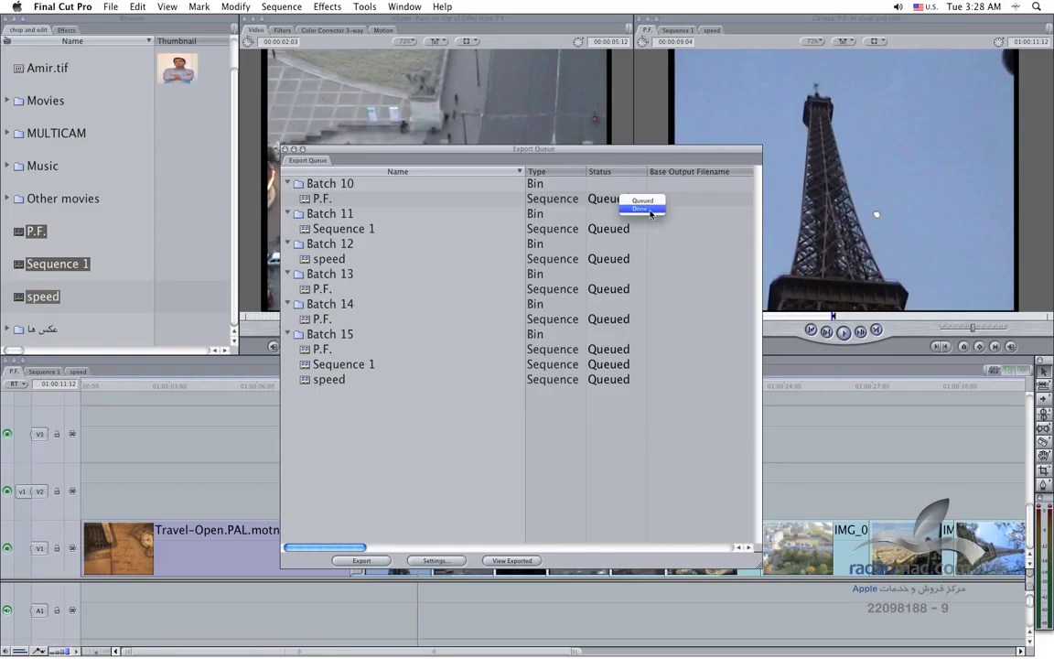
{"action": "left_click", "coordinate": [615, 200]}
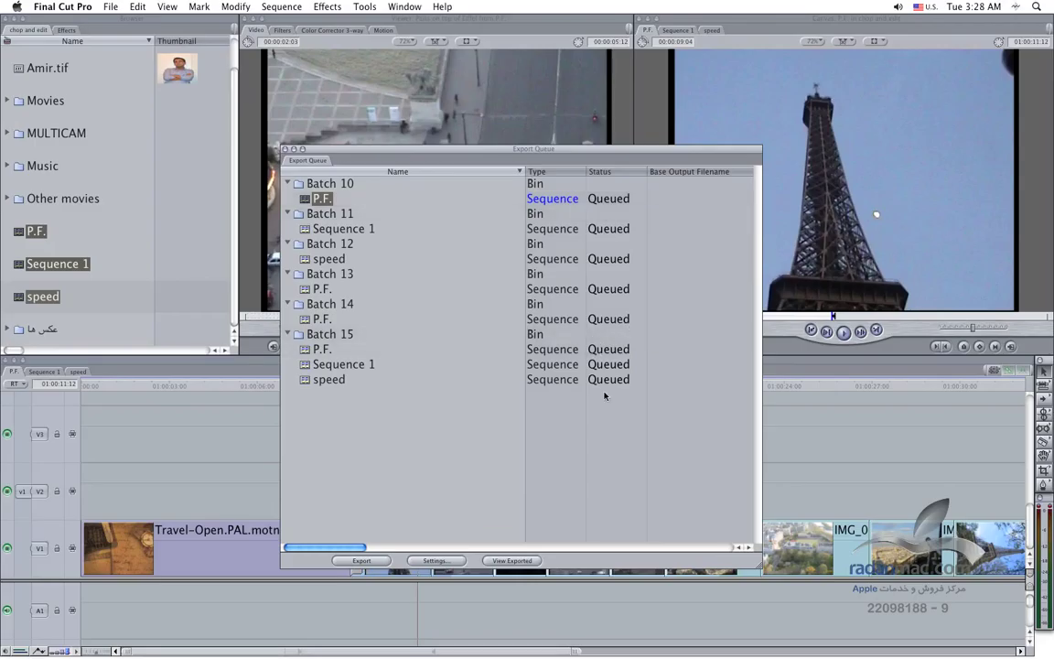
{"action": "left_click_drag", "start_coordinate": [410, 153], "coordinate": [486, 155]}
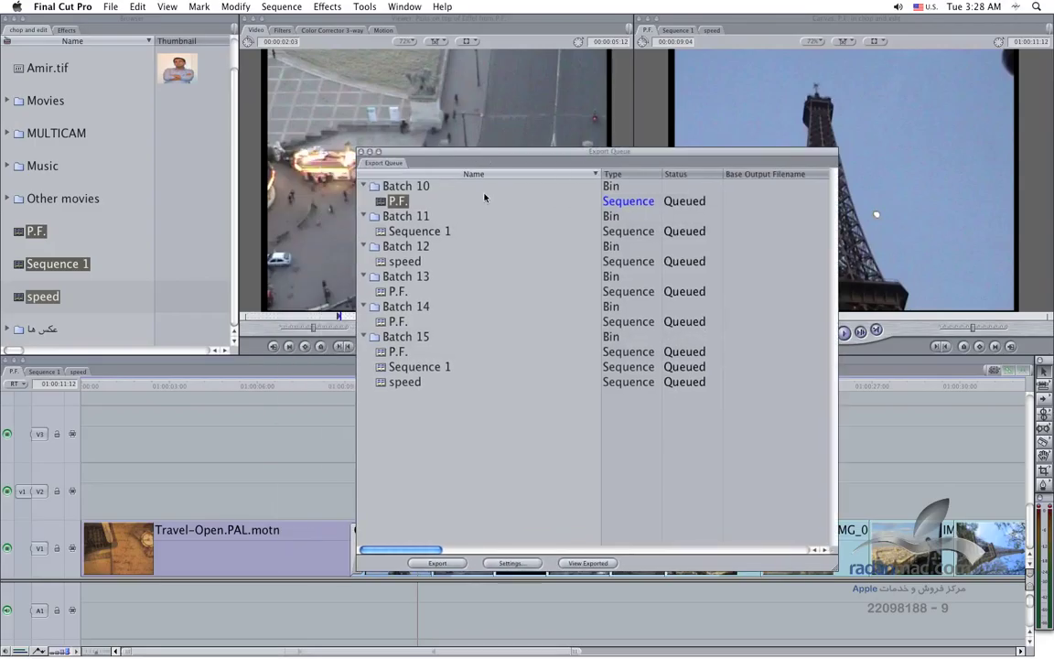
{"action": "left_click", "coordinate": [435, 308]}
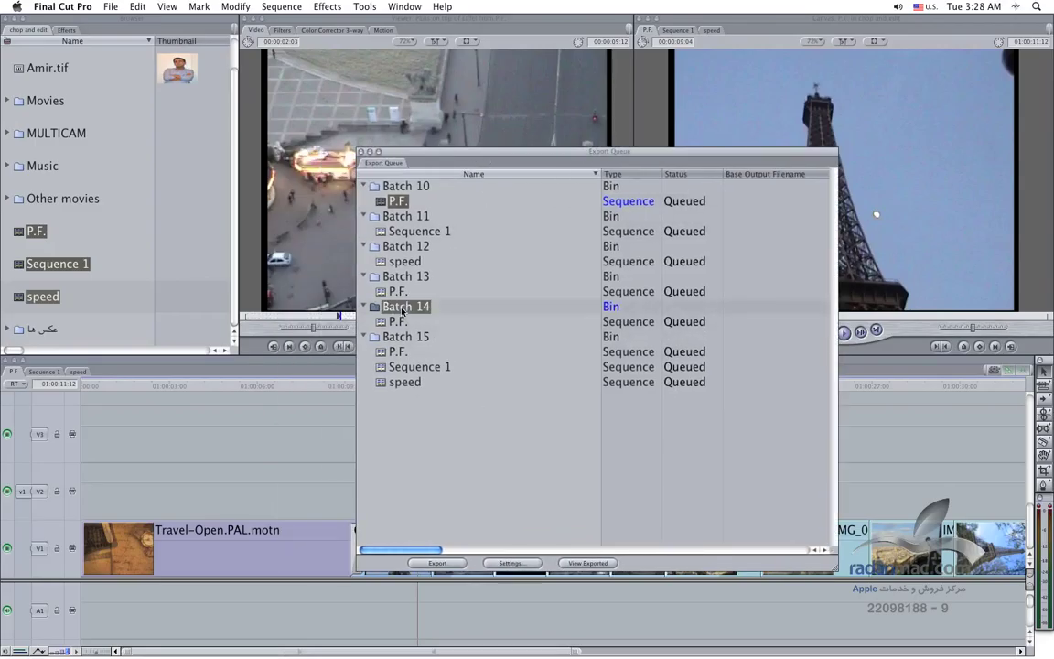
{"action": "left_click", "coordinate": [689, 320]}
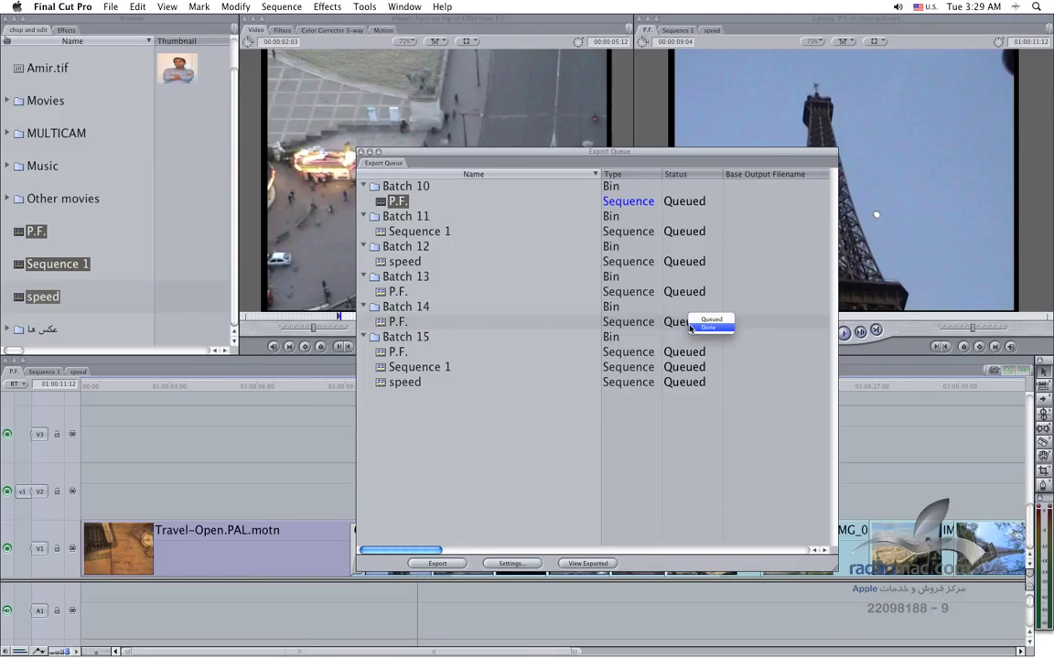
{"action": "left_click", "coordinate": [692, 326]}
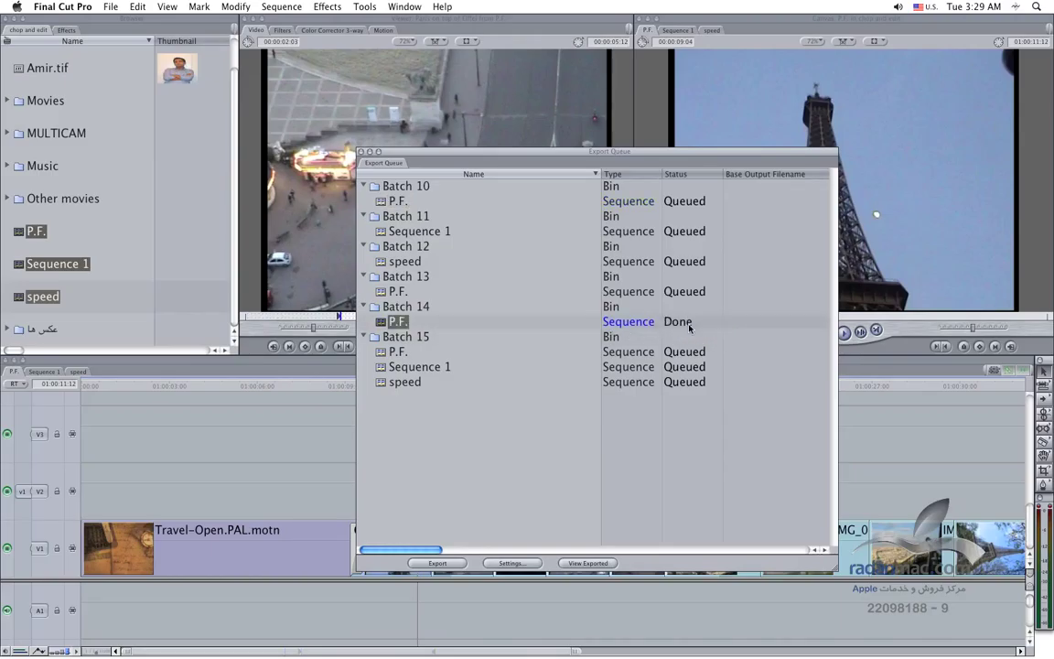
{"action": "left_click", "coordinate": [690, 326]}
{"action": "left_click", "coordinate": [681, 318]}
{"action": "left_click", "coordinate": [693, 322]}
{"action": "left_click", "coordinate": [608, 424]}
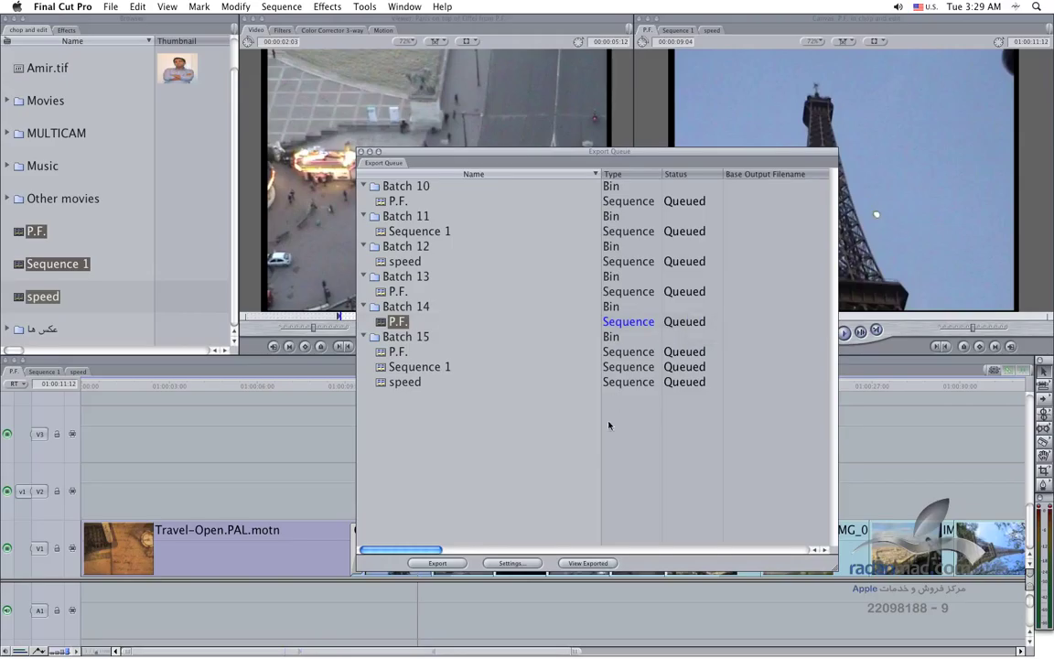